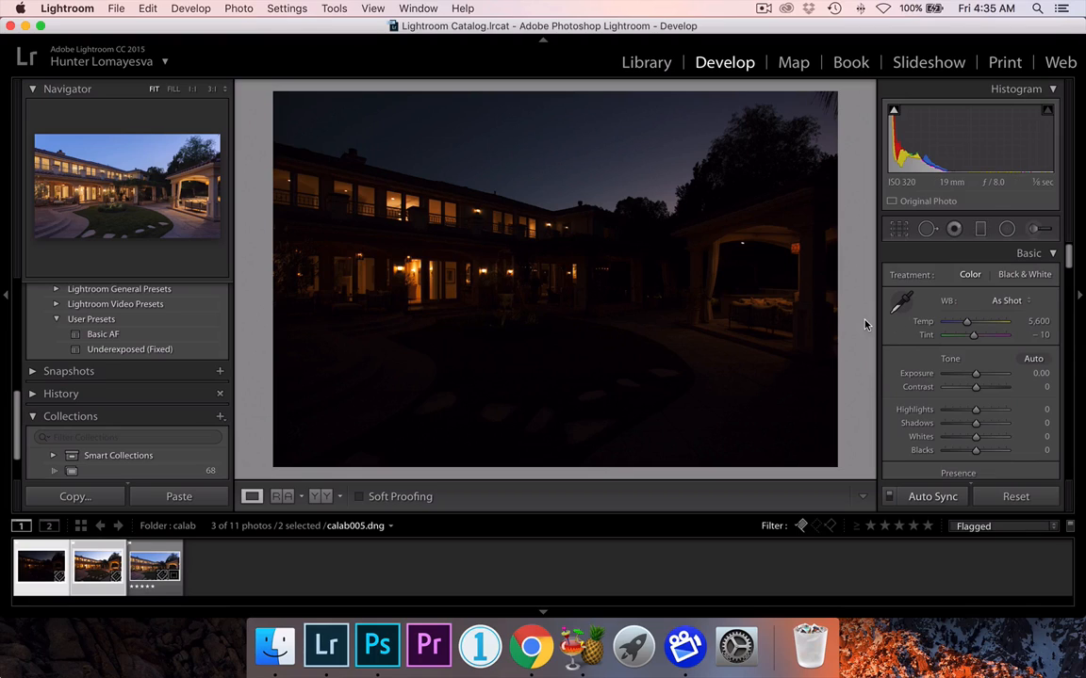
# - Open the two selected exposures, calab005.dng and calab001.dng, as layers of one document in Photoshop
pyautogui.press('Right')
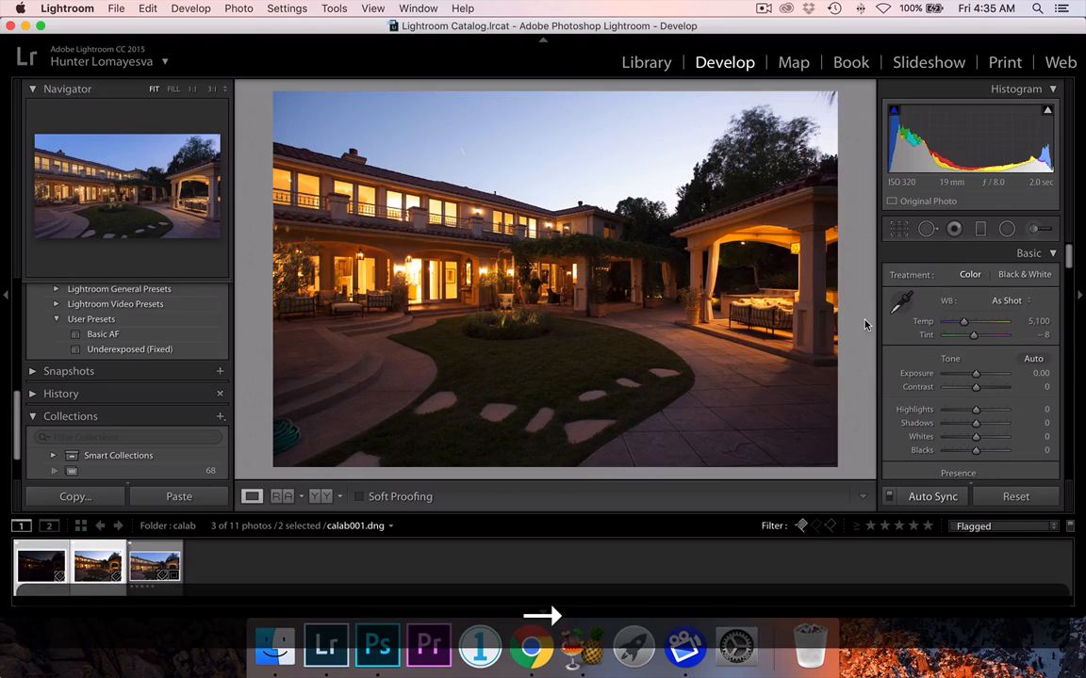
pyautogui.rightClick(100, 565)
pyautogui.moveTo(235, 278)
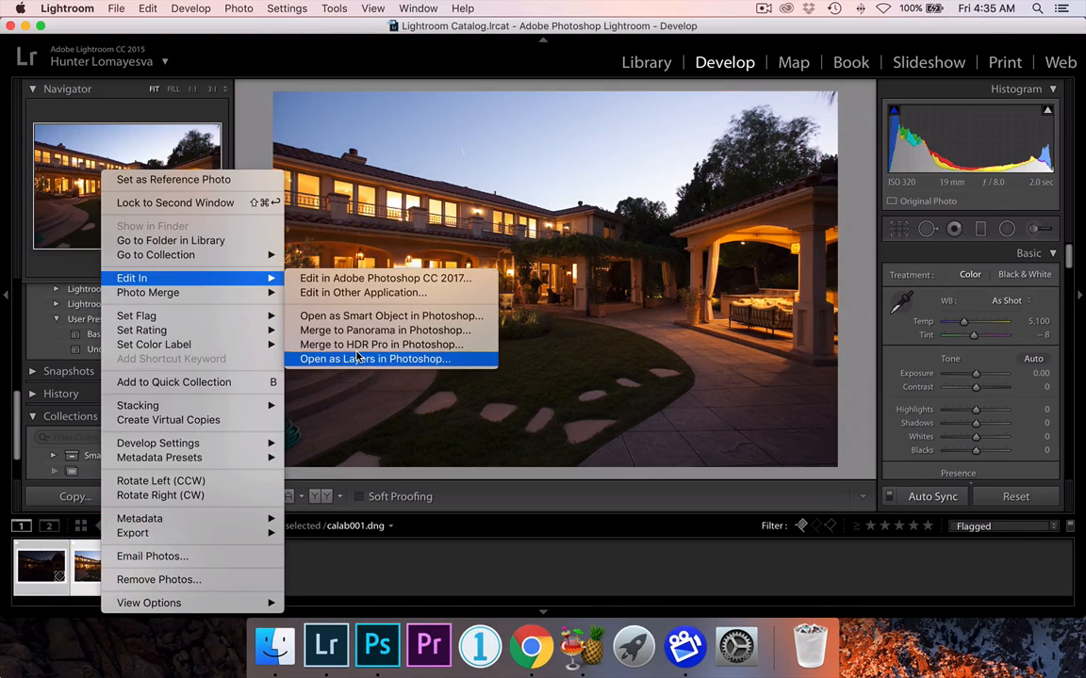
pyautogui.click(358, 359)
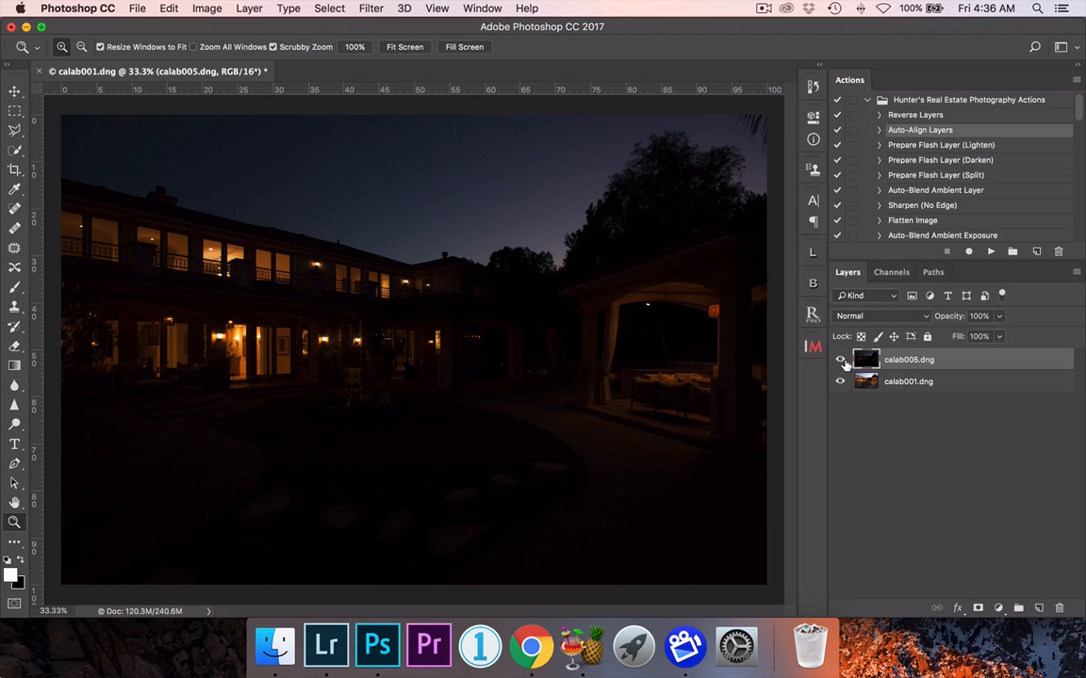
# - Hide the dark calab005.dng layer and add a layer mask to it
pyautogui.click(839, 359)
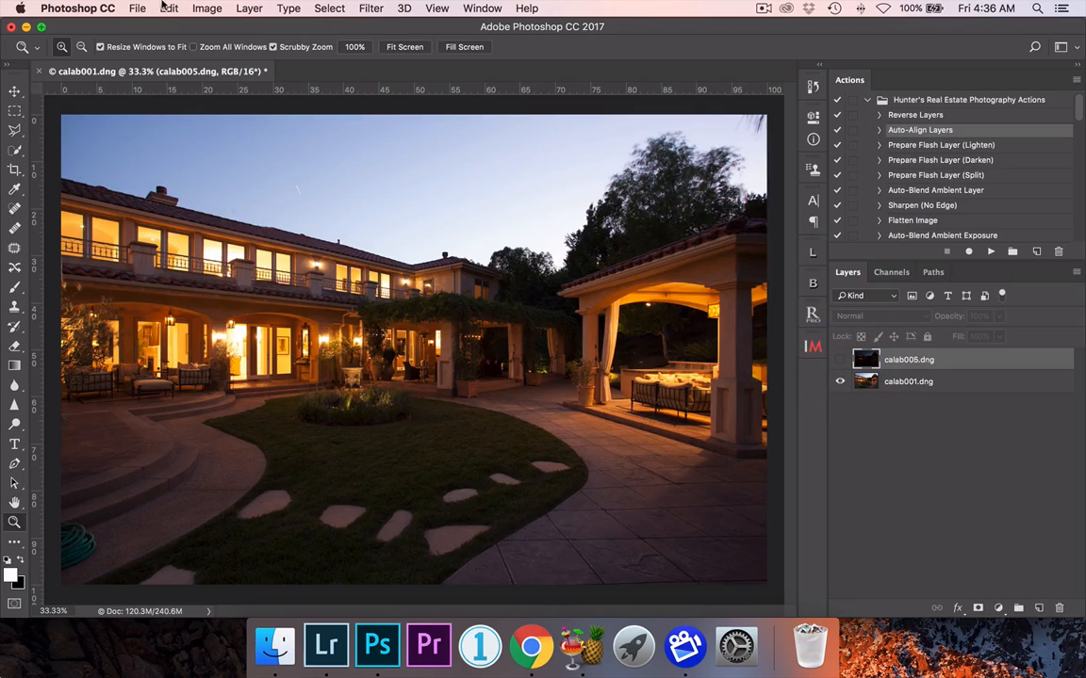
pyautogui.click(207, 8)
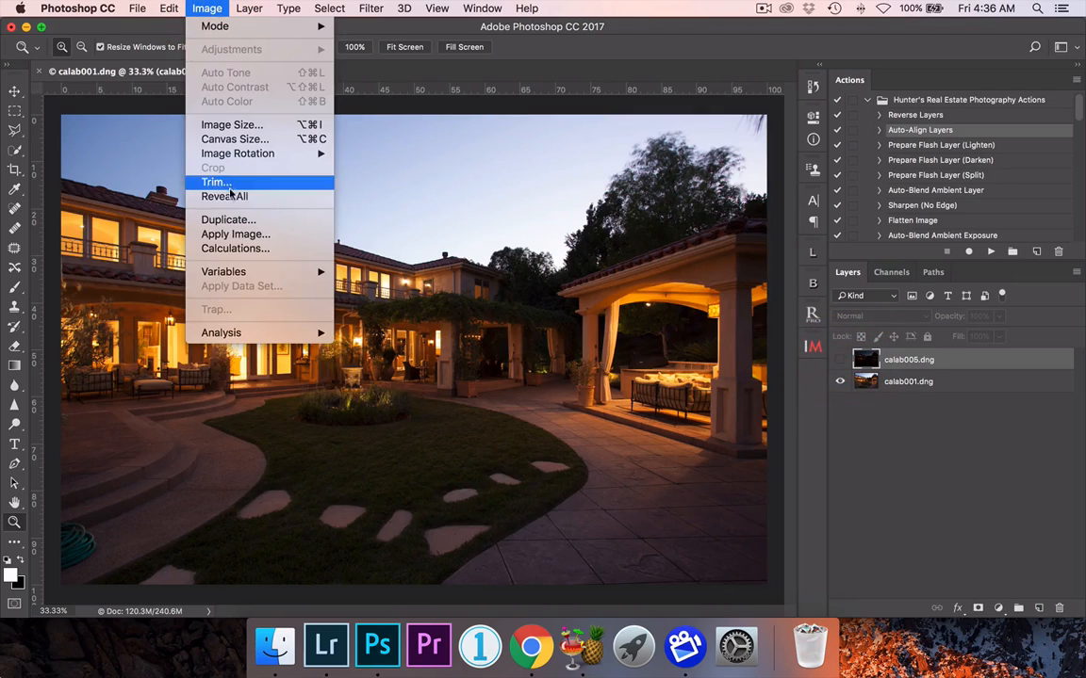
pyautogui.click(945, 524)
pyautogui.click(977, 608)
# - Use Apply Image to fill the mask with the merged RGB image, Multiply at 100% opacity, and show the calab005.dng layer again
pyautogui.click(201, 7)
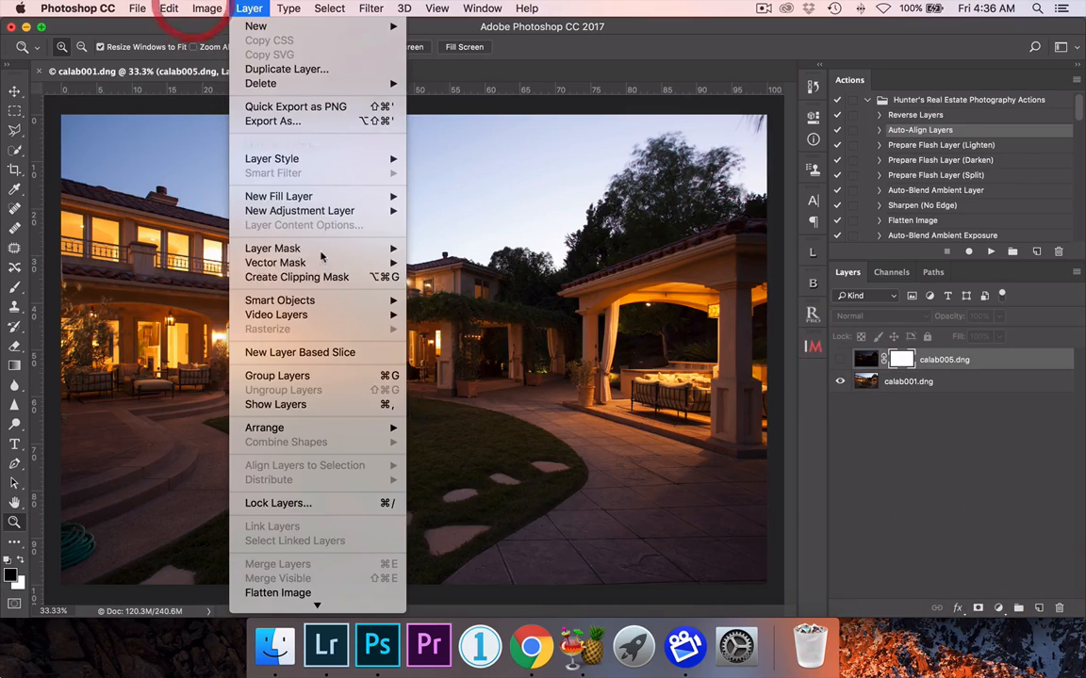
pyautogui.click(234, 235)
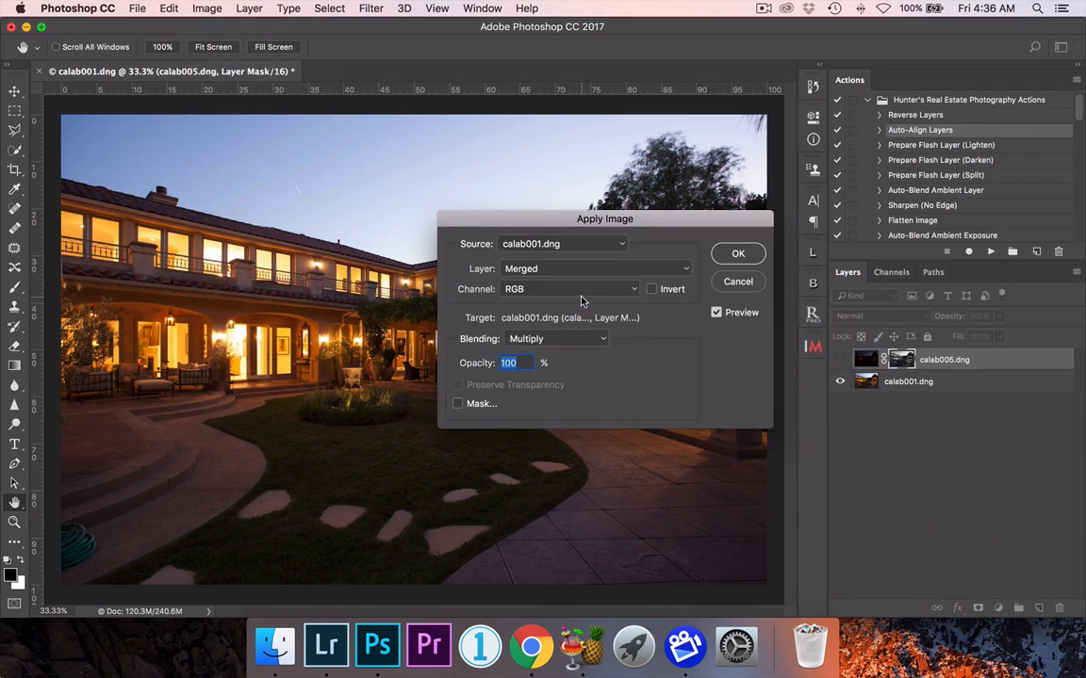
pyautogui.click(718, 253)
pyautogui.press('z')
pyautogui.click(839, 358)
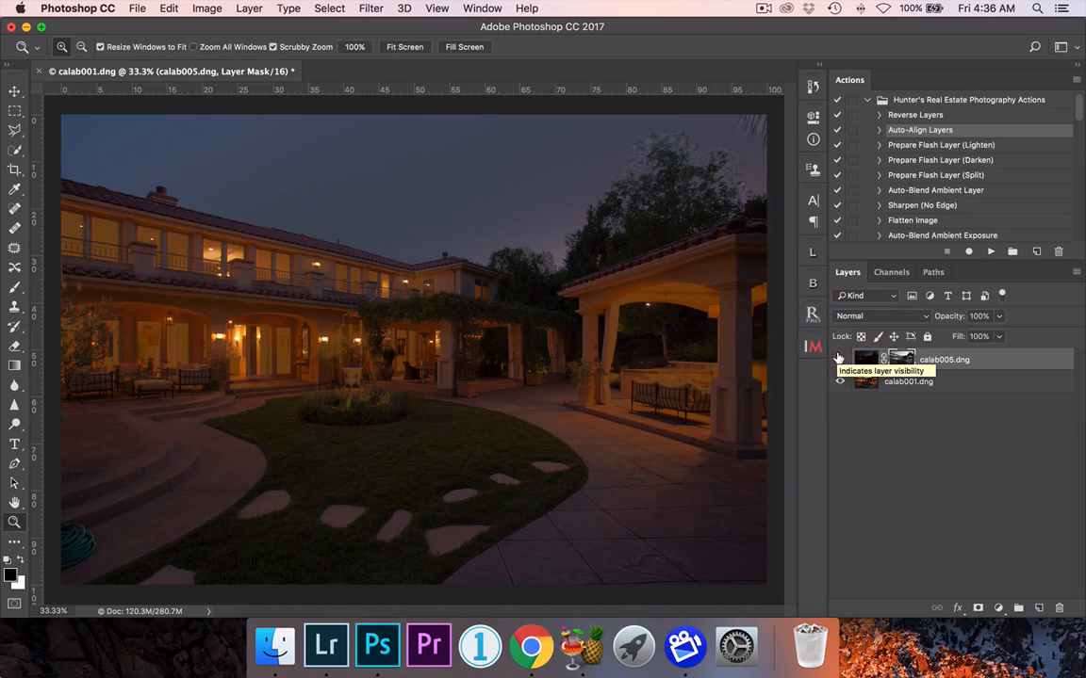
# - Compare the blended image with the calab005.dng layer mask disabled and enabled again
pyautogui.moveTo(207, 250); pyautogui.dragTo(297, 257)
pyautogui.rightClick(350, 250)
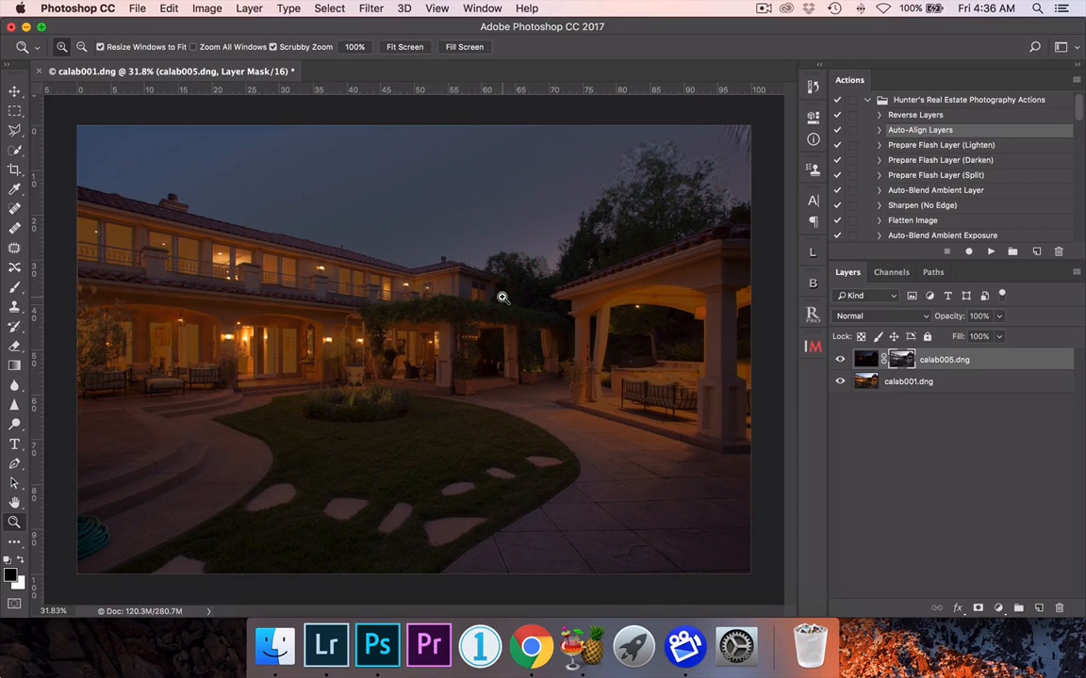
pyautogui.keyDown('shift'); pyautogui.click(902, 360); pyautogui.keyUp('shift')
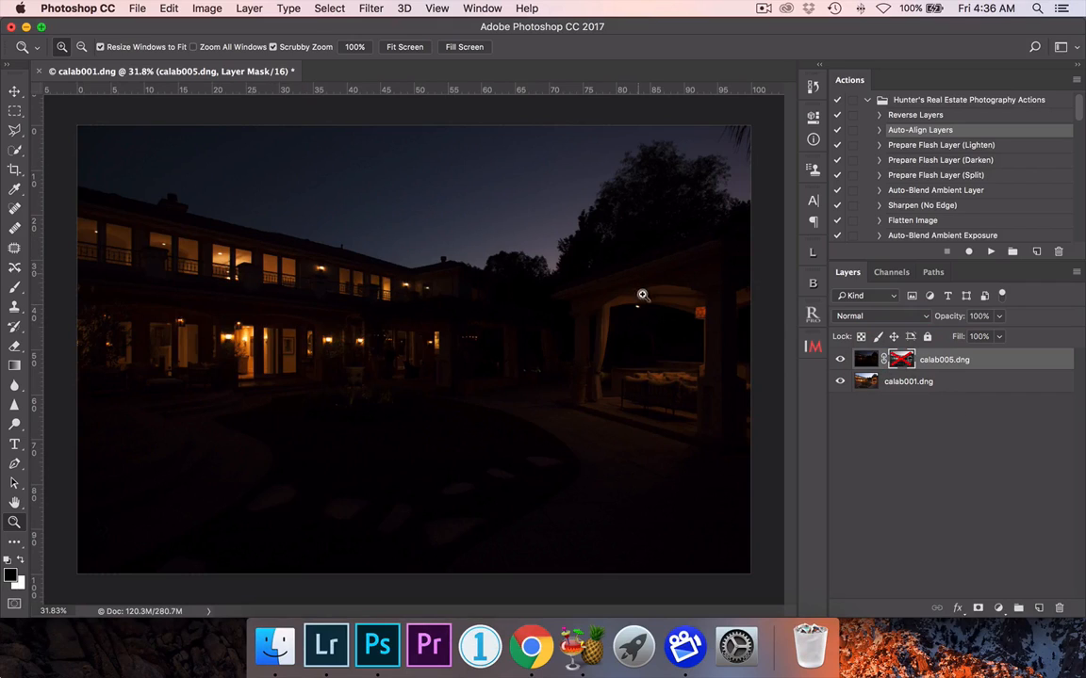
pyautogui.keyDown('shift'); pyautogui.click(900, 360); pyautogui.keyUp('shift')
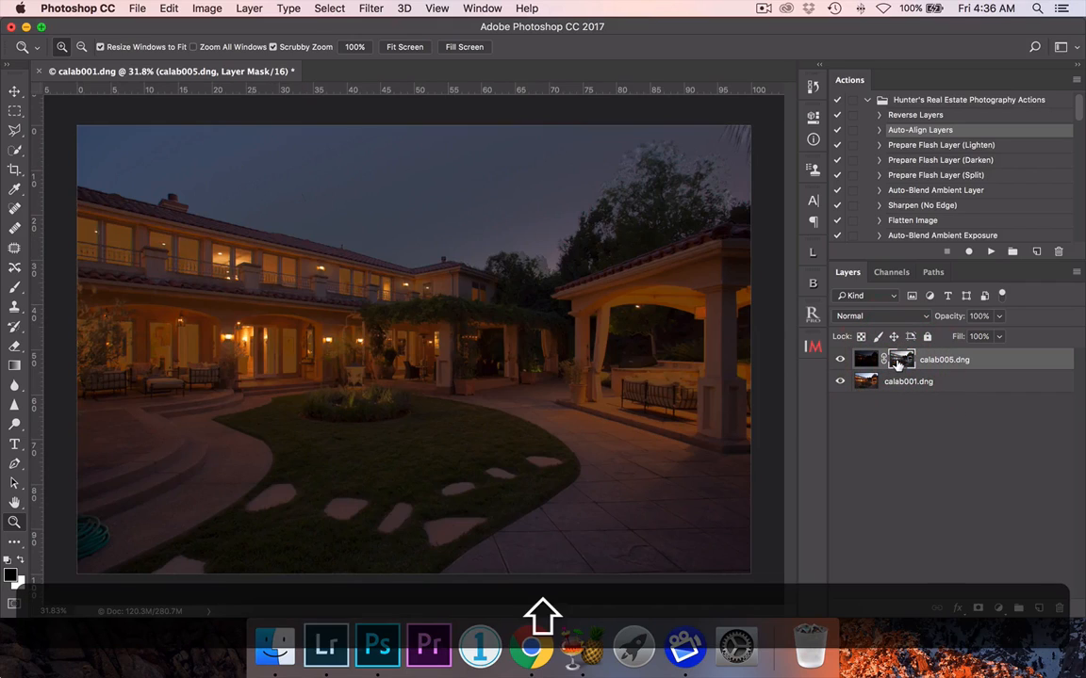
# - Darken the midtones of the calab005.dng layer mask with Levels while viewing the mask alone, and return to the image view
pyautogui.keyDown('alt'); pyautogui.click(900, 360); pyautogui.keyUp('alt')
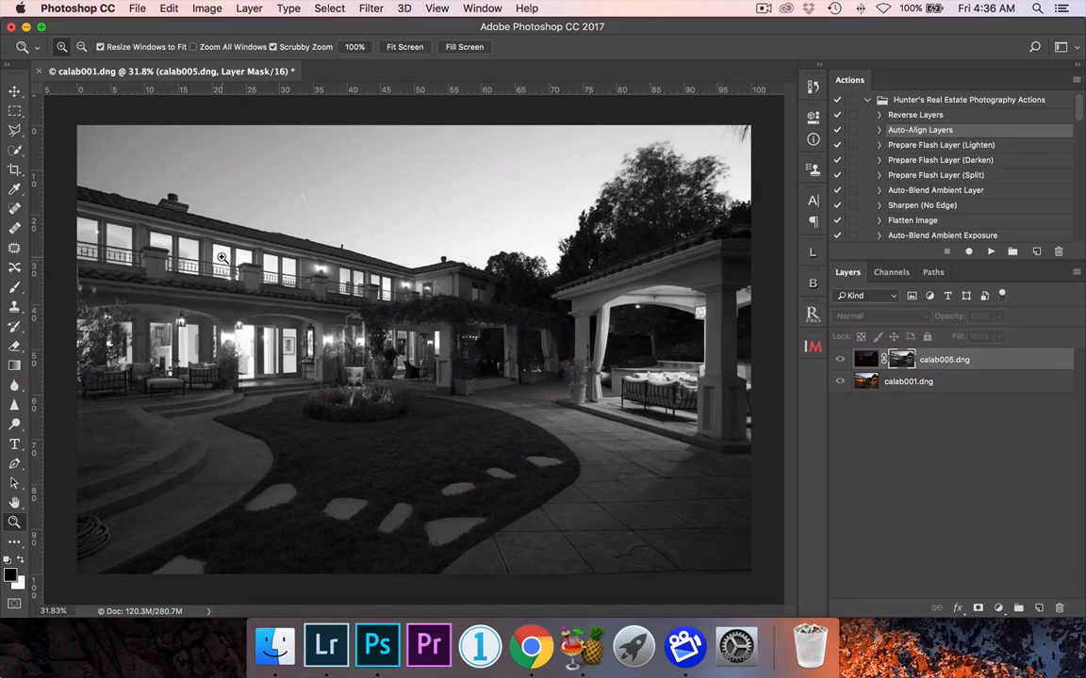
pyautogui.press('super+l')
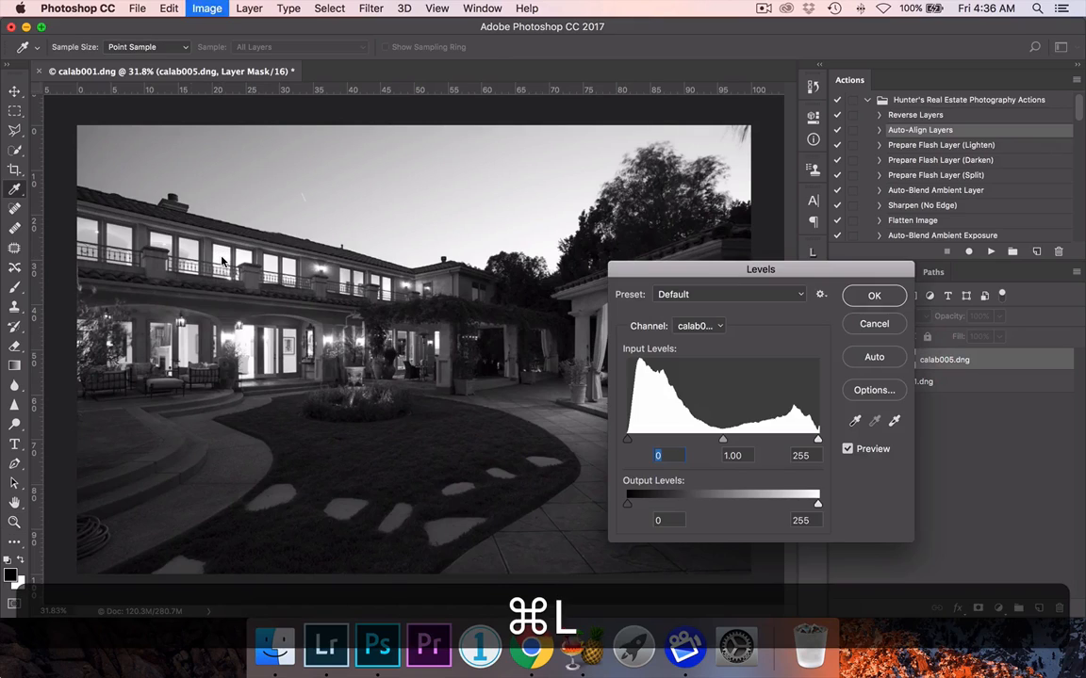
pyautogui.moveTo(725, 441); pyautogui.dragTo(763, 444)
pyautogui.click(874, 295)
pyautogui.keyDown('alt'); pyautogui.click(906, 365); pyautogui.keyUp('alt')
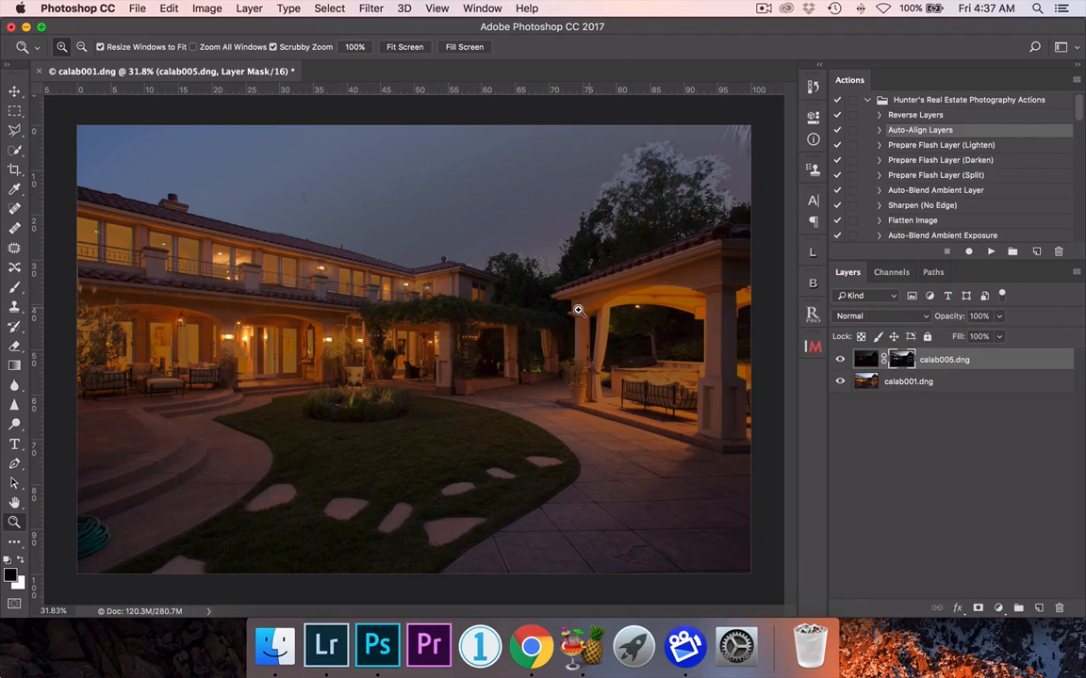
# - Inspect the blend around the house windows up close, and close the layered document without saving
pyautogui.moveTo(274, 281); pyautogui.dragTo(291, 273)
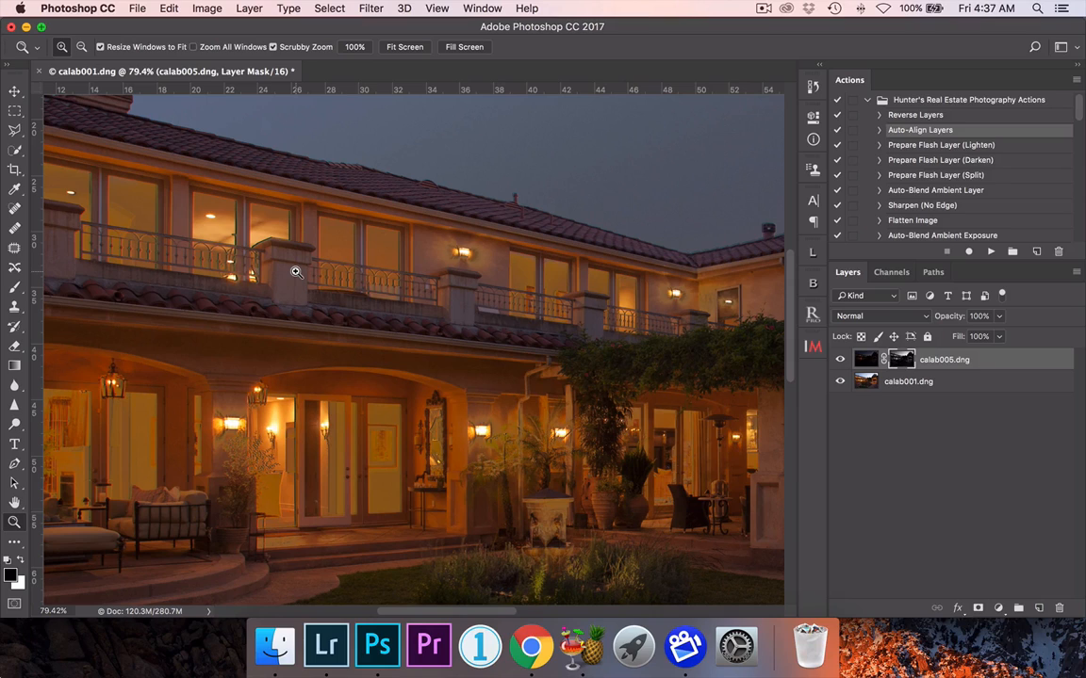
pyautogui.press('super+minus')
pyautogui.press('super+minus')
pyautogui.press('super+minus')
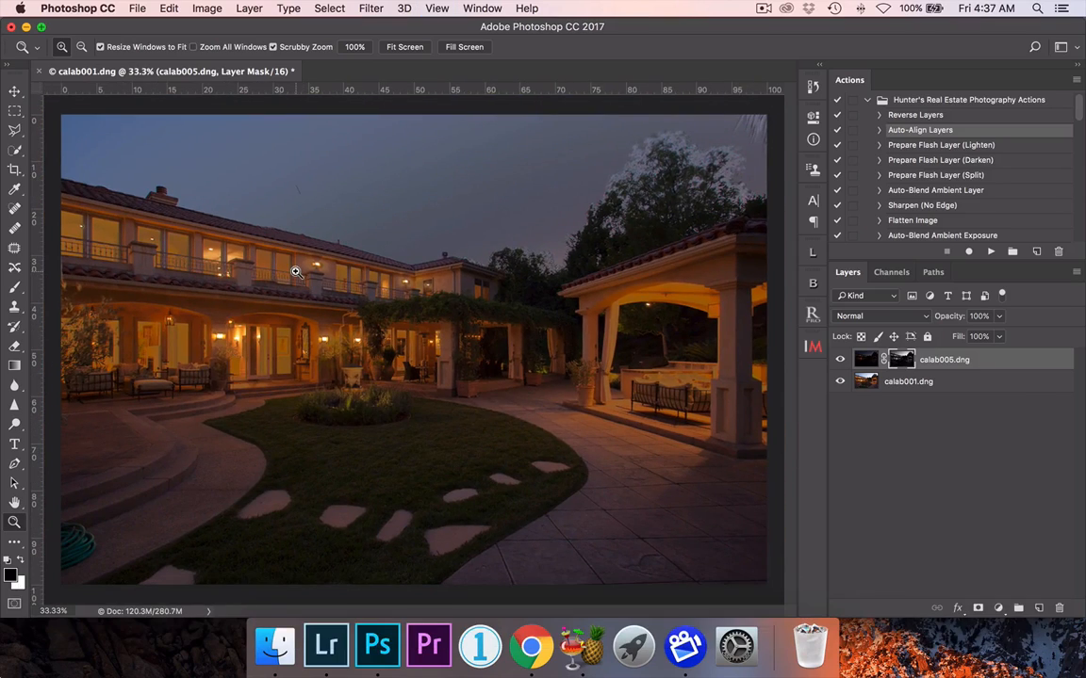
pyautogui.click(11, 26)
pyautogui.click(479, 231)
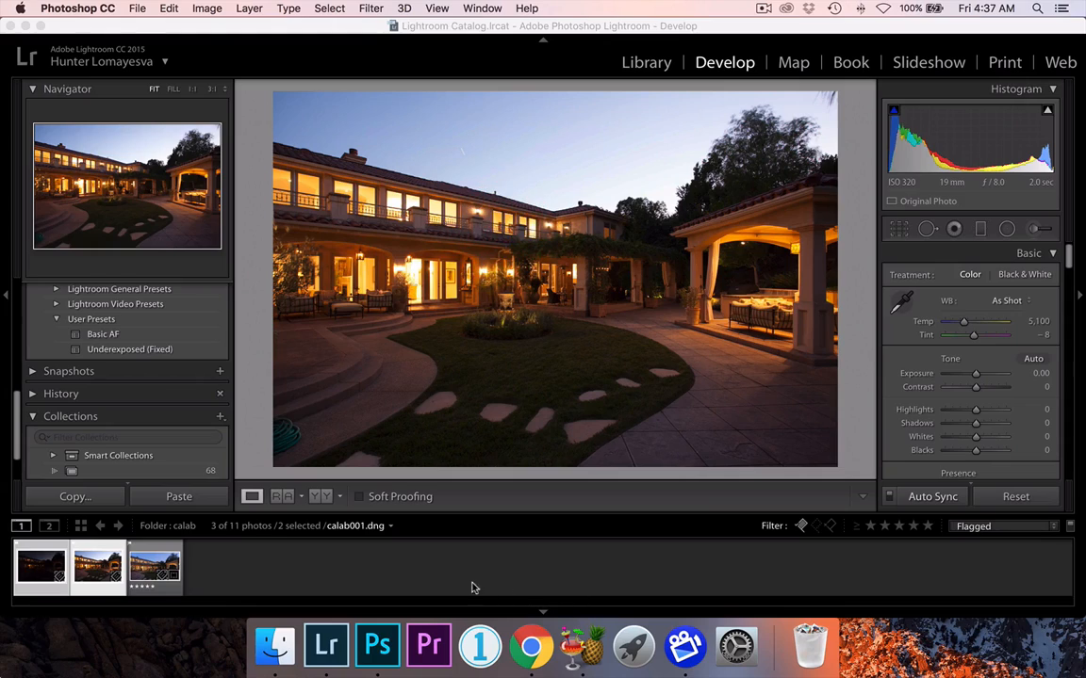
# - Select calab005.dng and calab001.dng together in Lightroom and set their white balance temperature to 3,800
pyautogui.keyDown('super'); pyautogui.click(104, 561); pyautogui.keyUp('super')
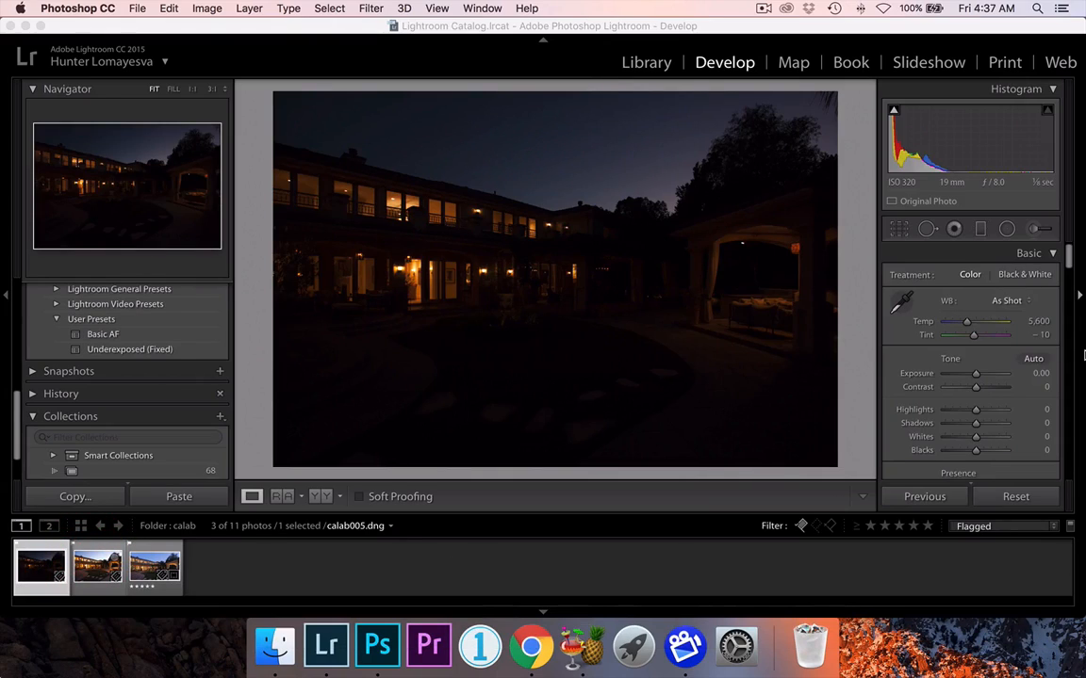
pyautogui.keyDown('super'); pyautogui.click(41, 565); pyautogui.keyUp('super')
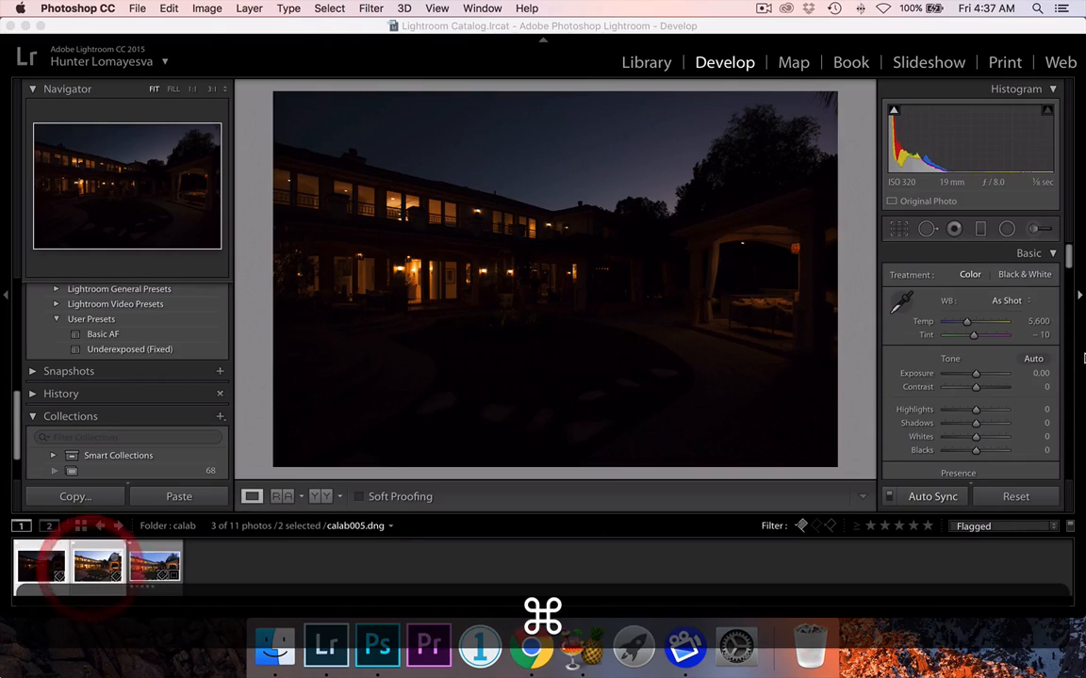
pyautogui.click(1037, 321)
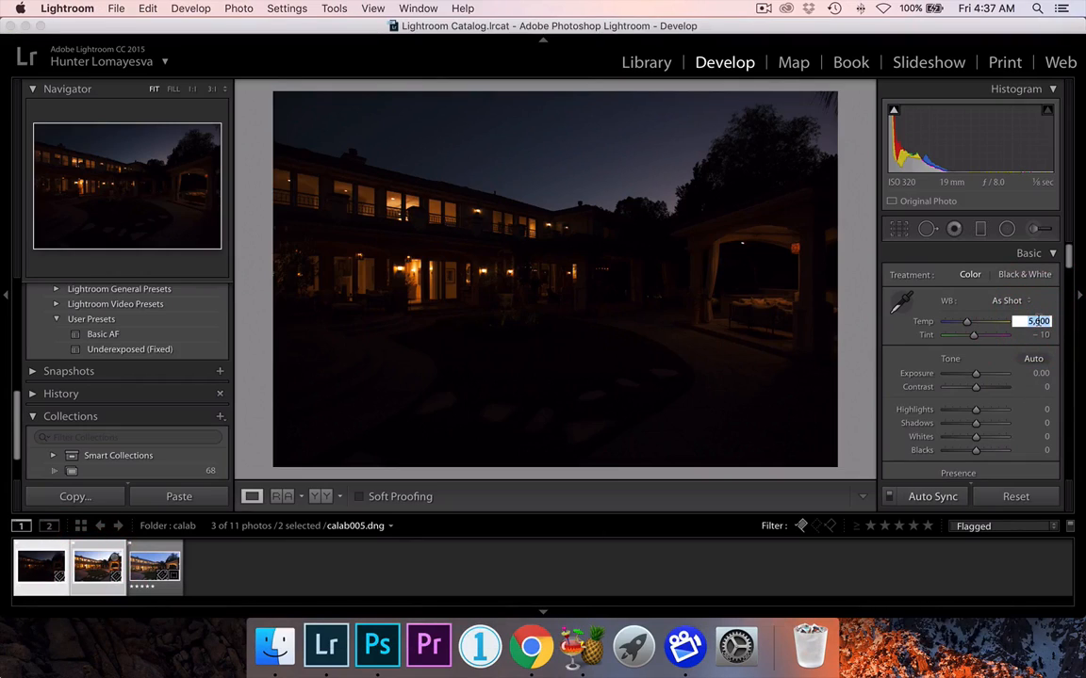
pyautogui.write('3000')
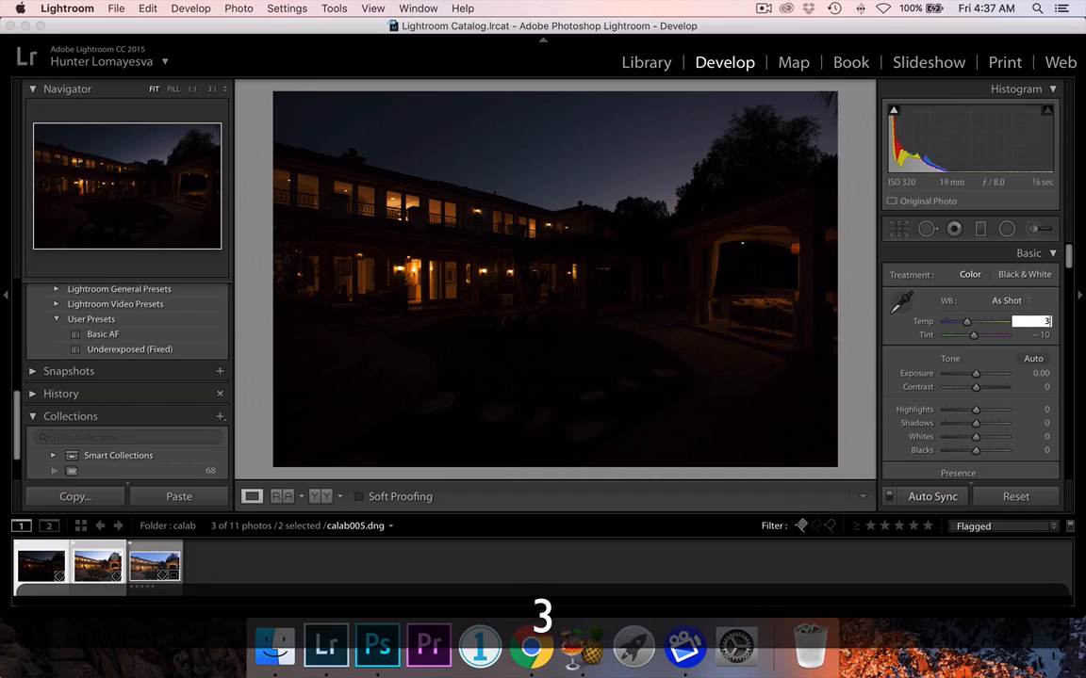
pyautogui.press('Return')
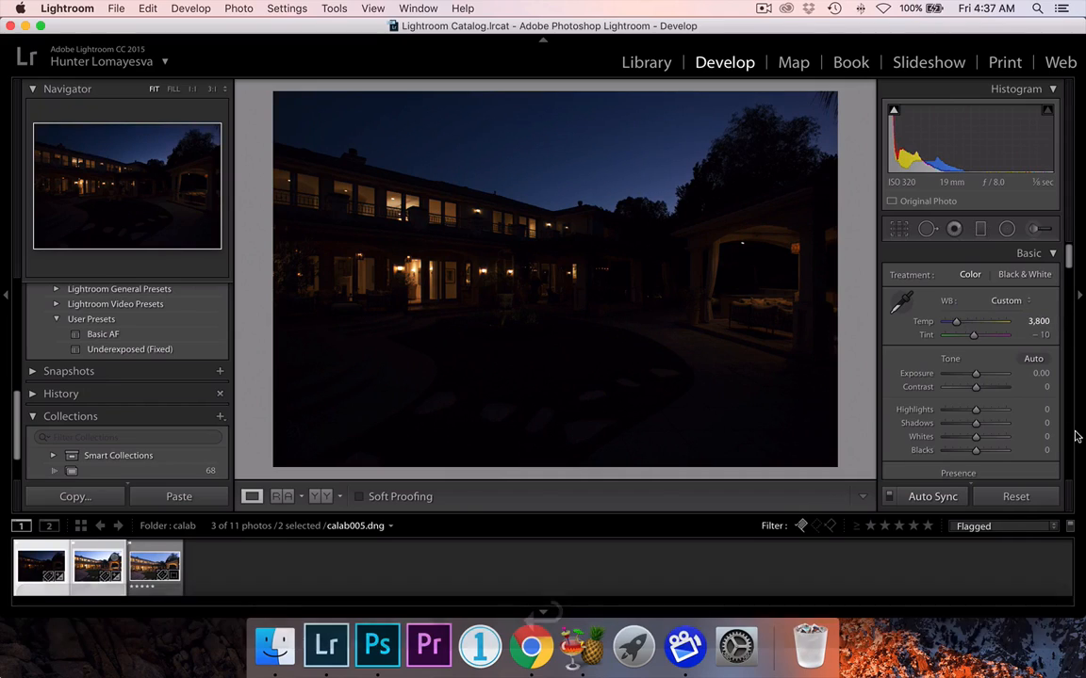
# - Remove chromatic aberration and enable lens profile corrections for both selected exposures
pyautogui.scroll(-5, 1057, 440)
pyautogui.scroll(-10, 1057, 440)
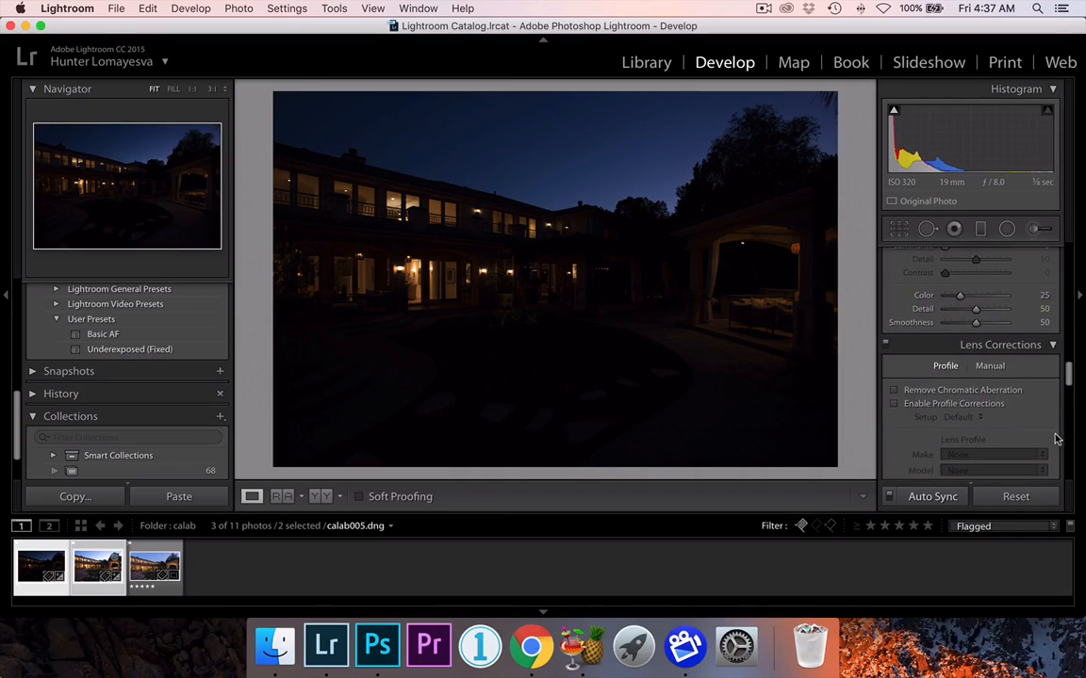
pyautogui.click(893, 389)
pyautogui.click(894, 403)
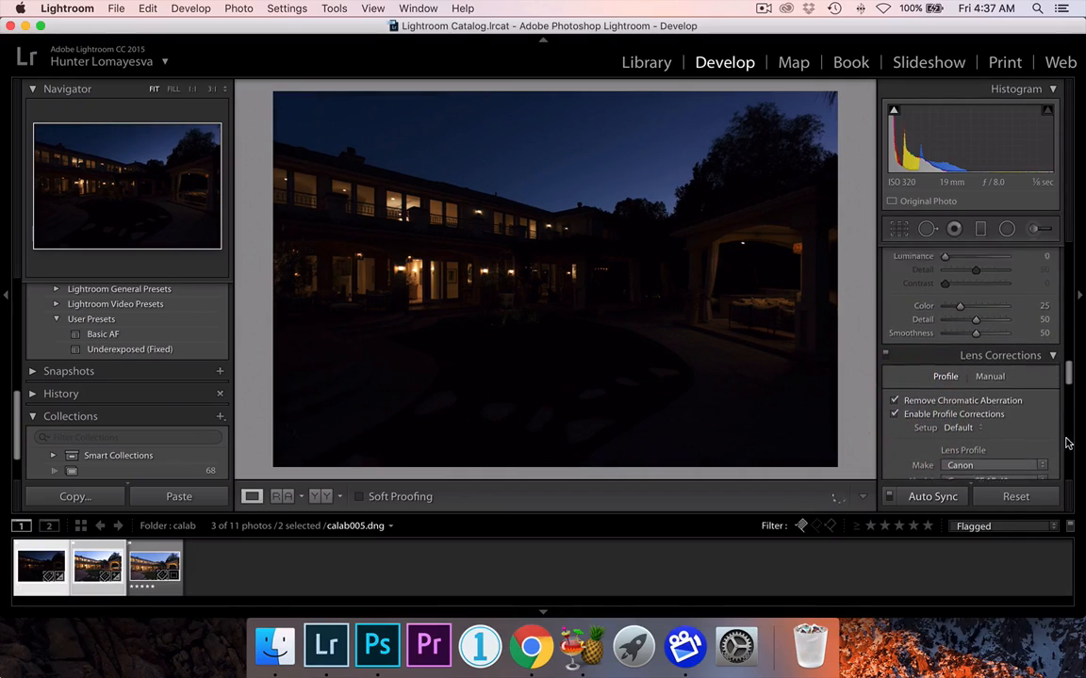
pyautogui.scroll(15, 1067, 443)
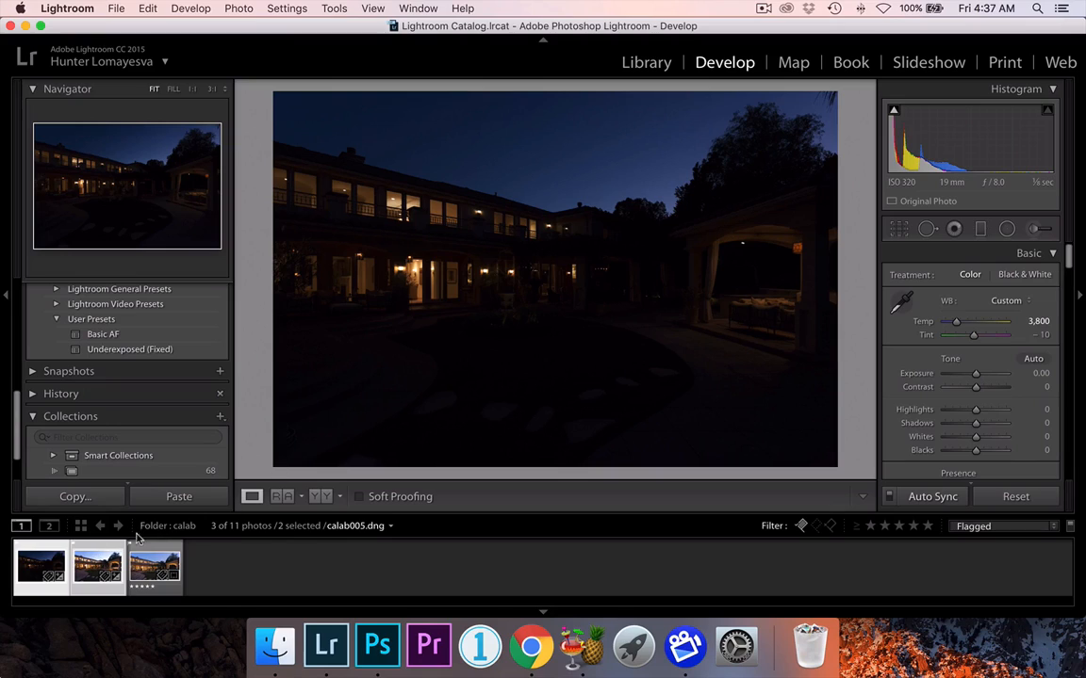
# - Compare with the brighter calab001.dng exposure, and set the exposure of calab005.dng alone to +4.00
pyautogui.keyDown('super'); pyautogui.click(98, 565); pyautogui.keyUp('super')
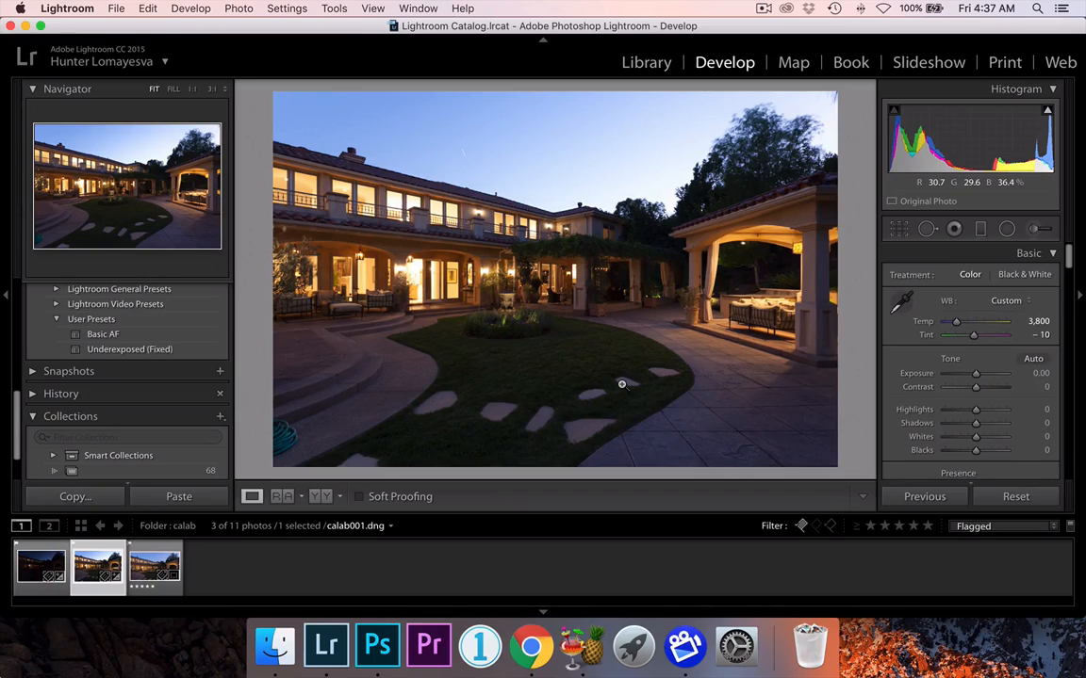
pyautogui.press('Left')
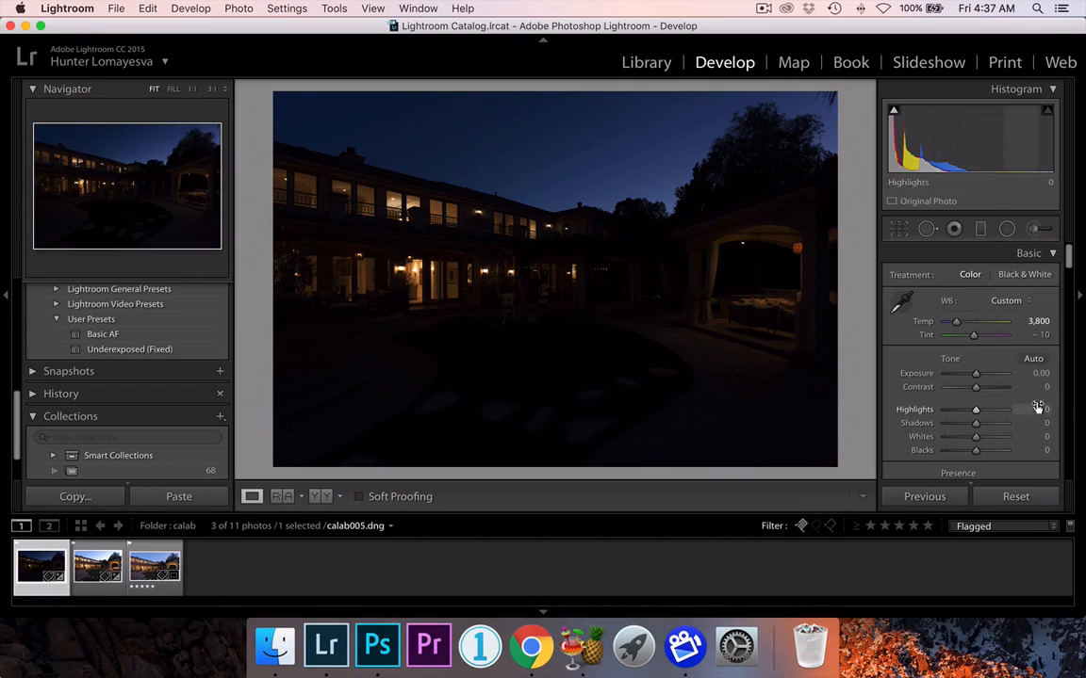
pyautogui.click(1040, 374)
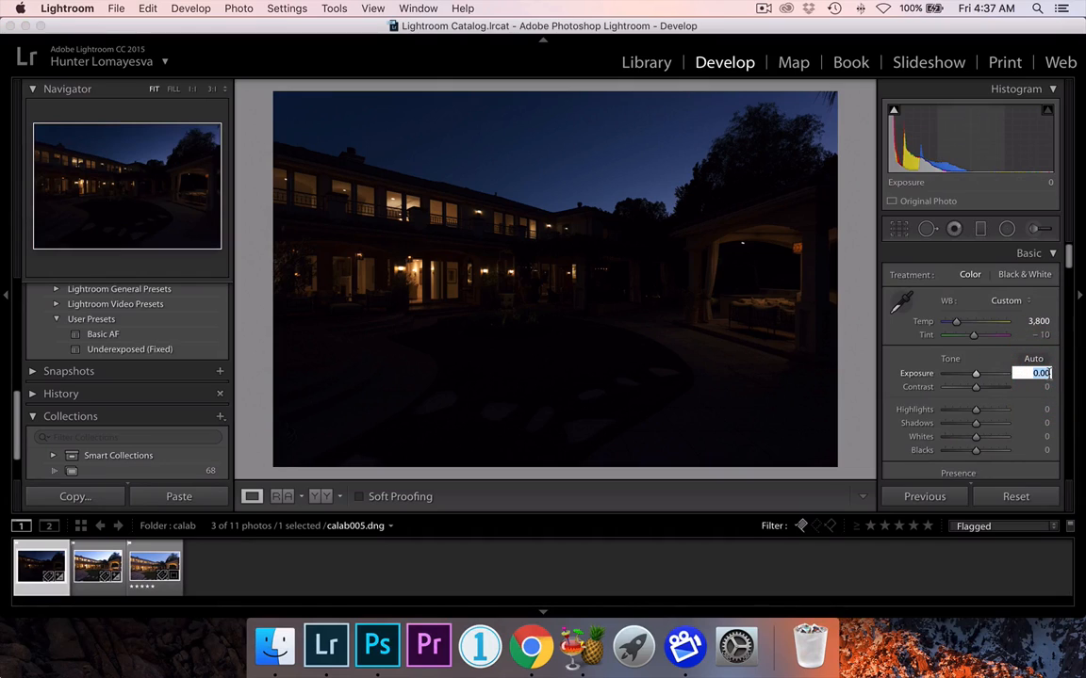
pyautogui.write('4')
pyautogui.press('Return')
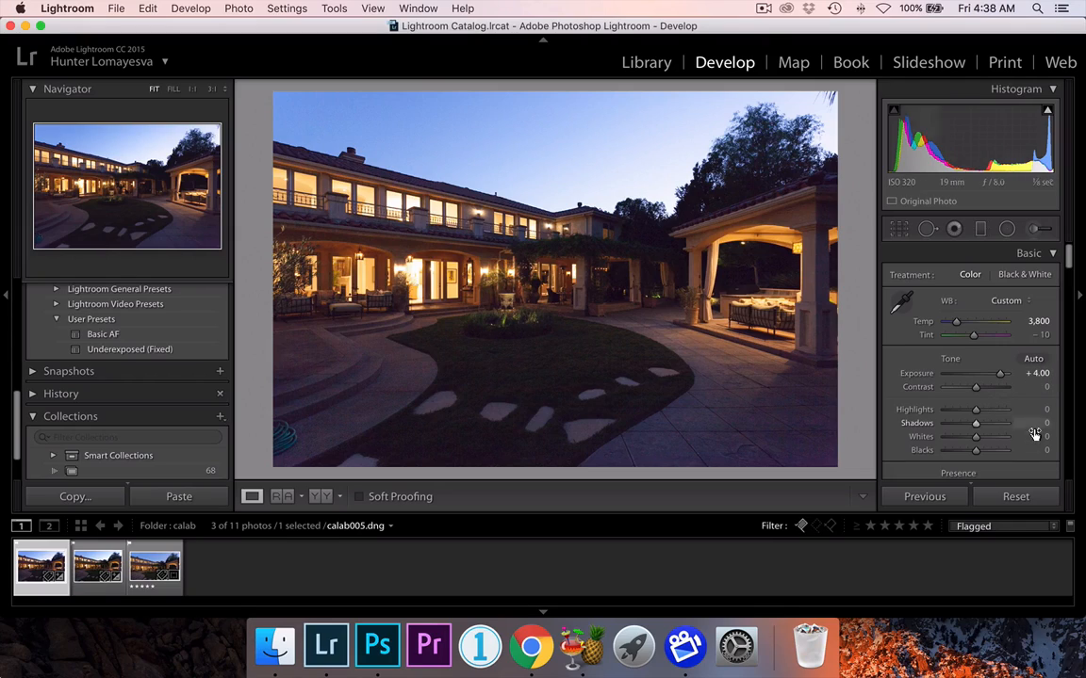
# - Lower the highlights of calab005.dng to -80
pyautogui.click(1044, 387)
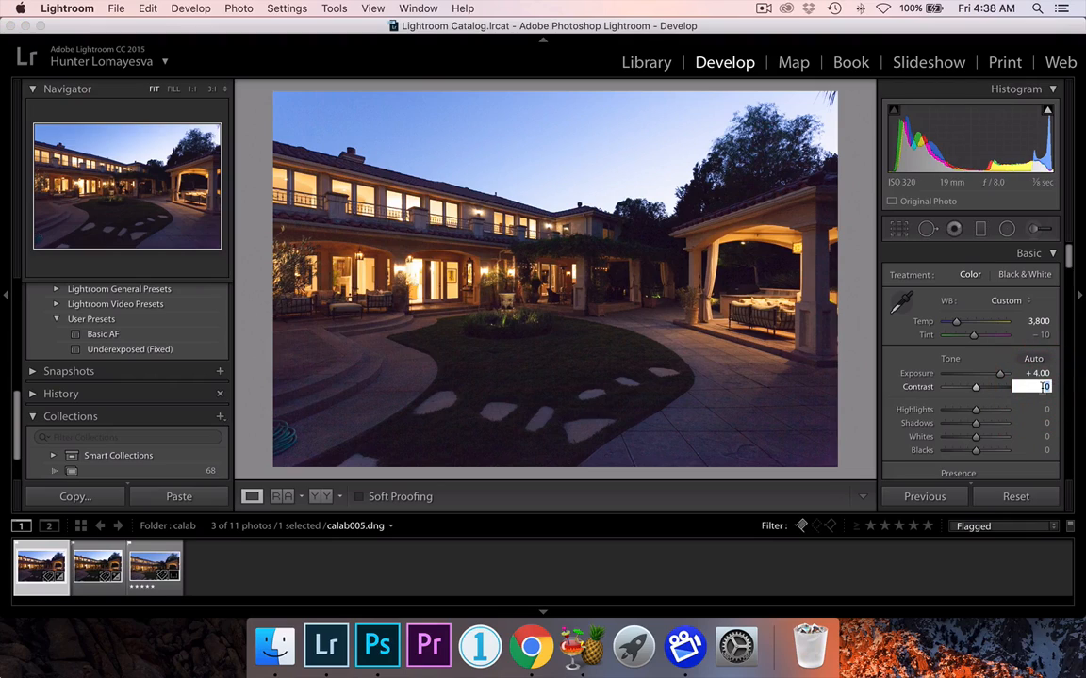
pyautogui.click(1044, 408)
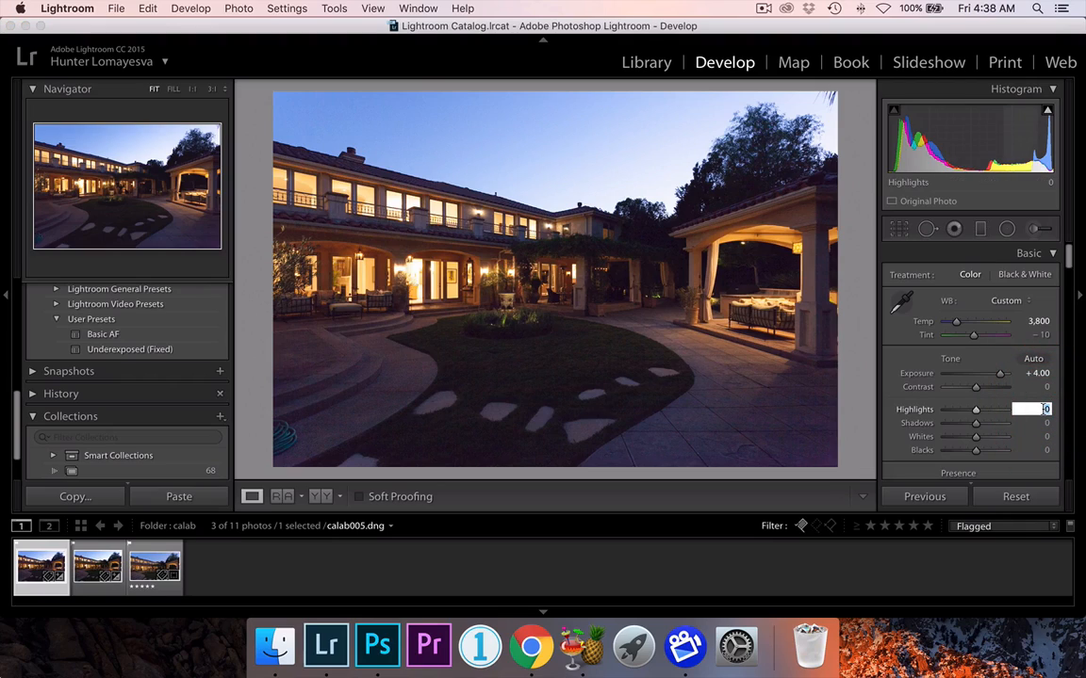
pyautogui.write('-80')
pyautogui.press('Return')
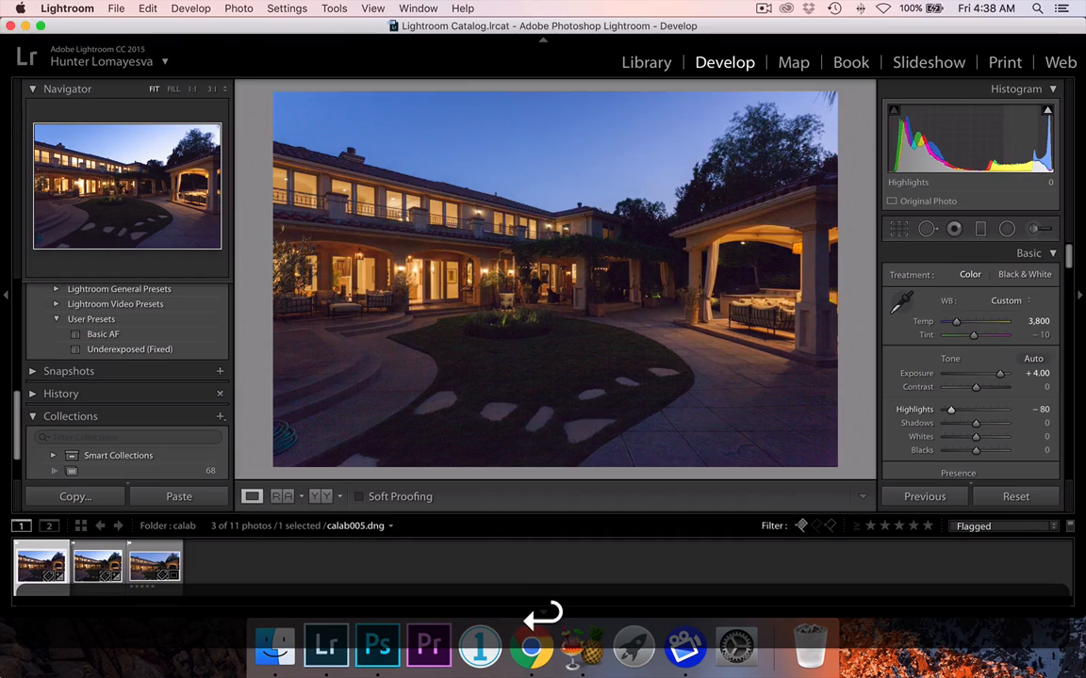
# - Raise both the shadows and the blacks of calab005.dng to +80
pyautogui.click(1042, 422)
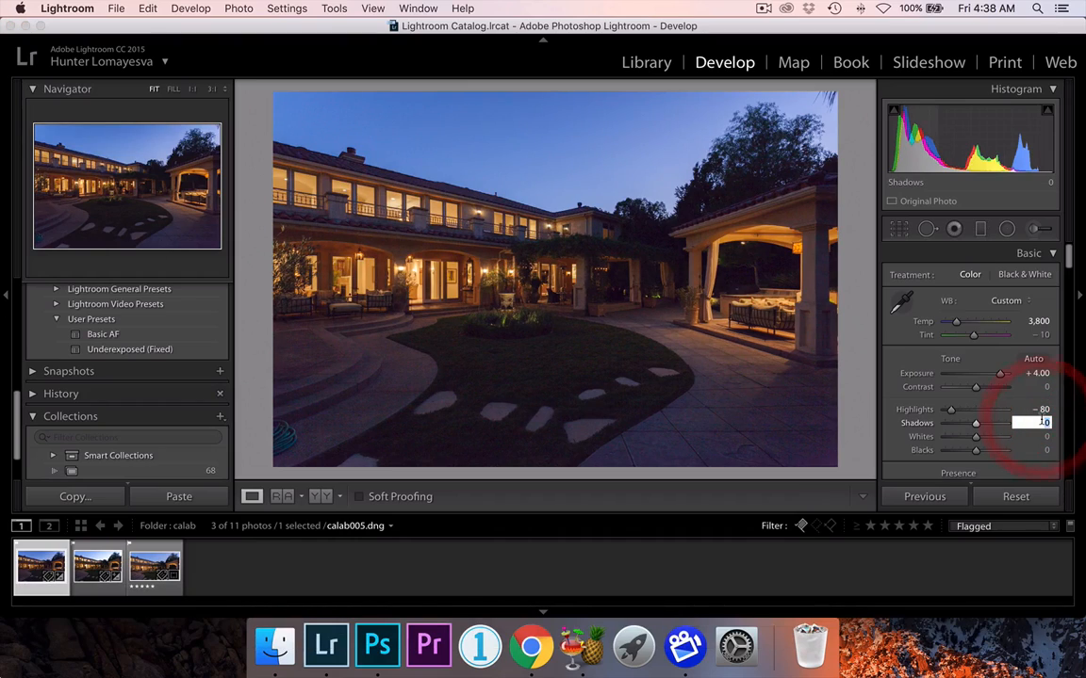
pyautogui.write('80')
pyautogui.press('Return')
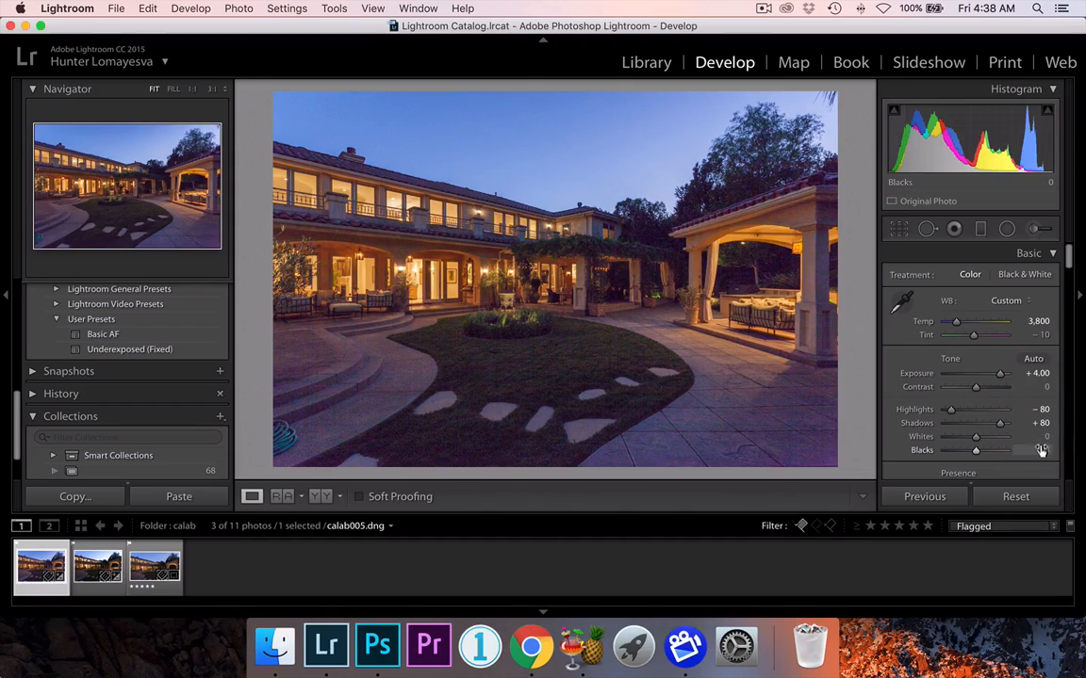
pyautogui.click(1043, 449)
pyautogui.write('80')
pyautogui.press('Return')
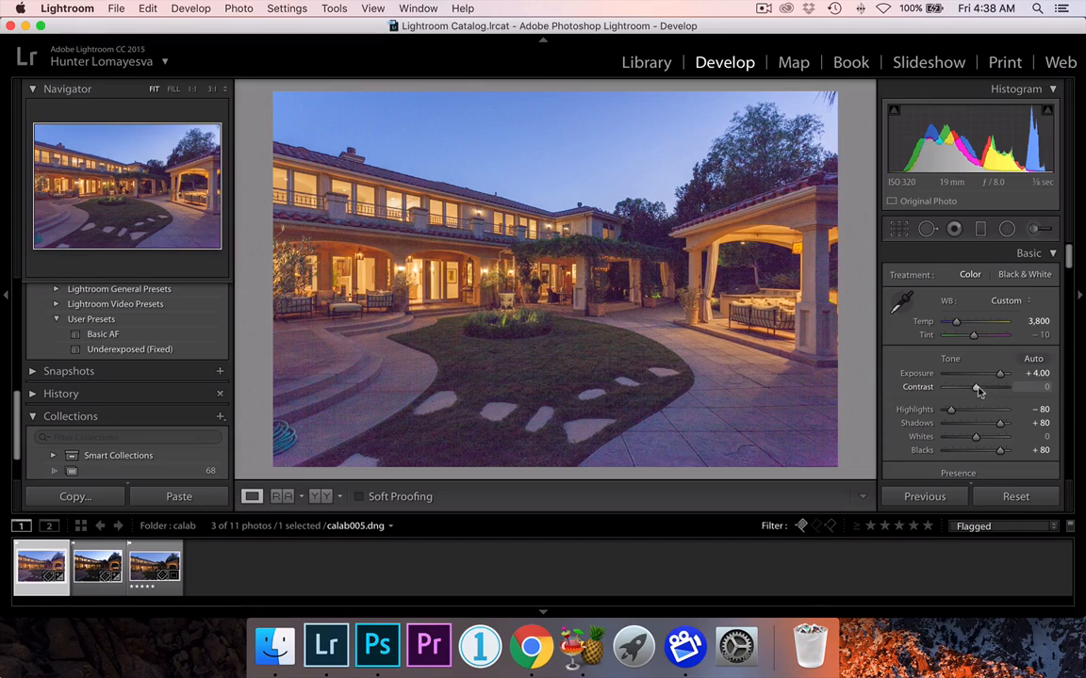
# - Set the contrast of calab005.dng to -40
pyautogui.click(1037, 387)
pyautogui.write('-40')
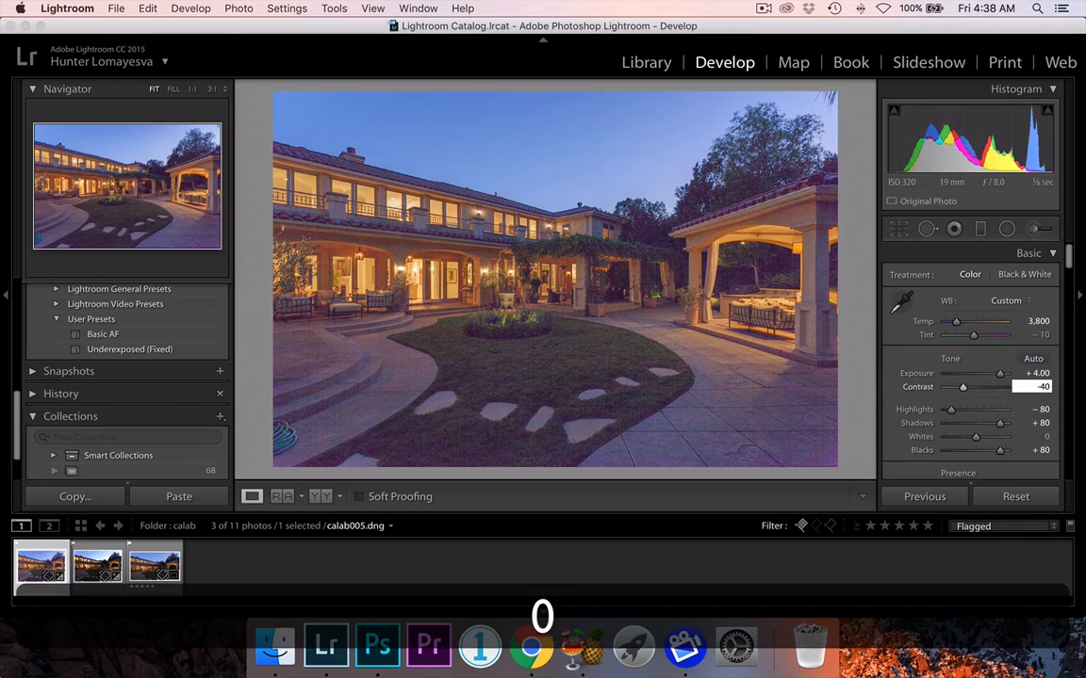
pyautogui.press('Return')
pyautogui.scroll(-3, 1063, 439)
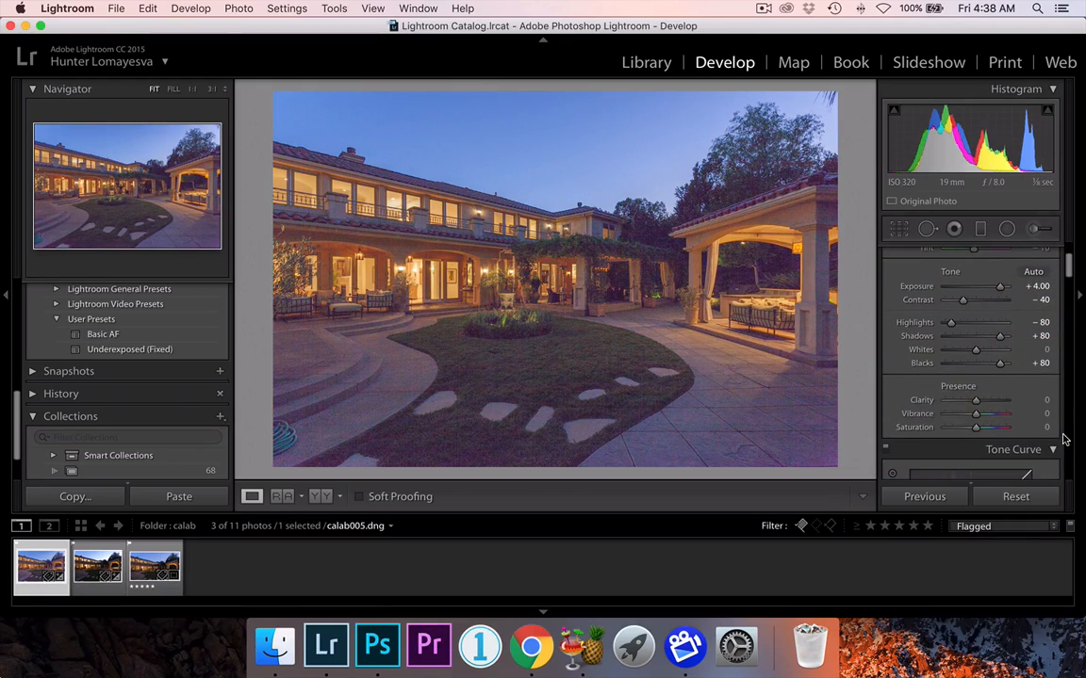
pyautogui.scroll(-15, 1063, 440)
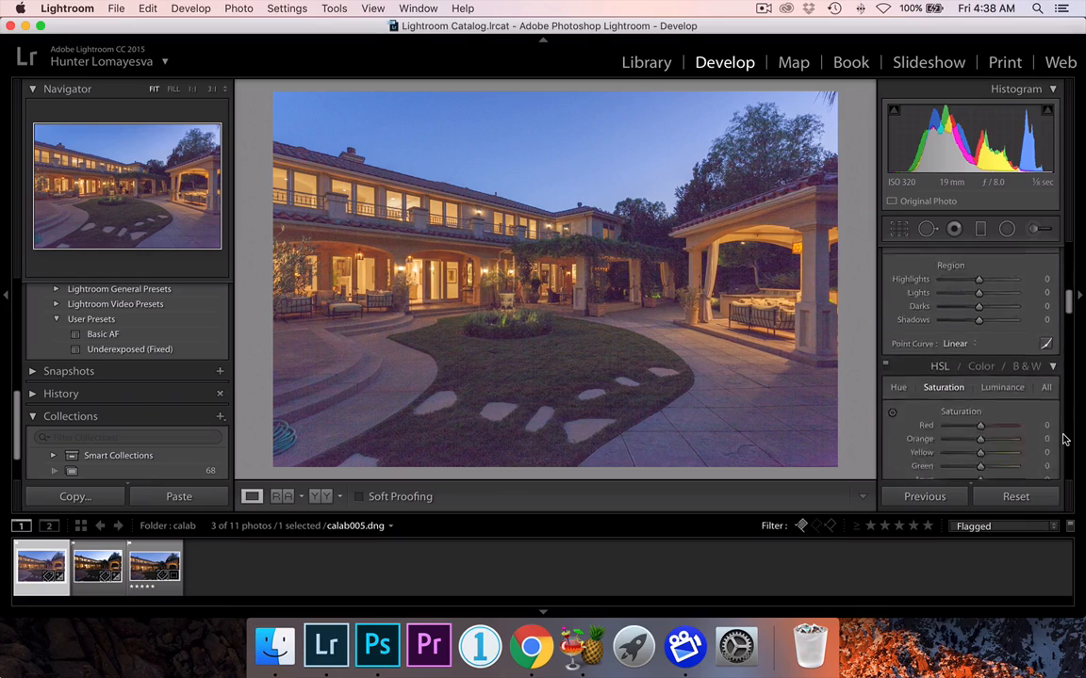
pyautogui.scroll(-10, 1063, 439)
pyautogui.scroll(5, 1063, 439)
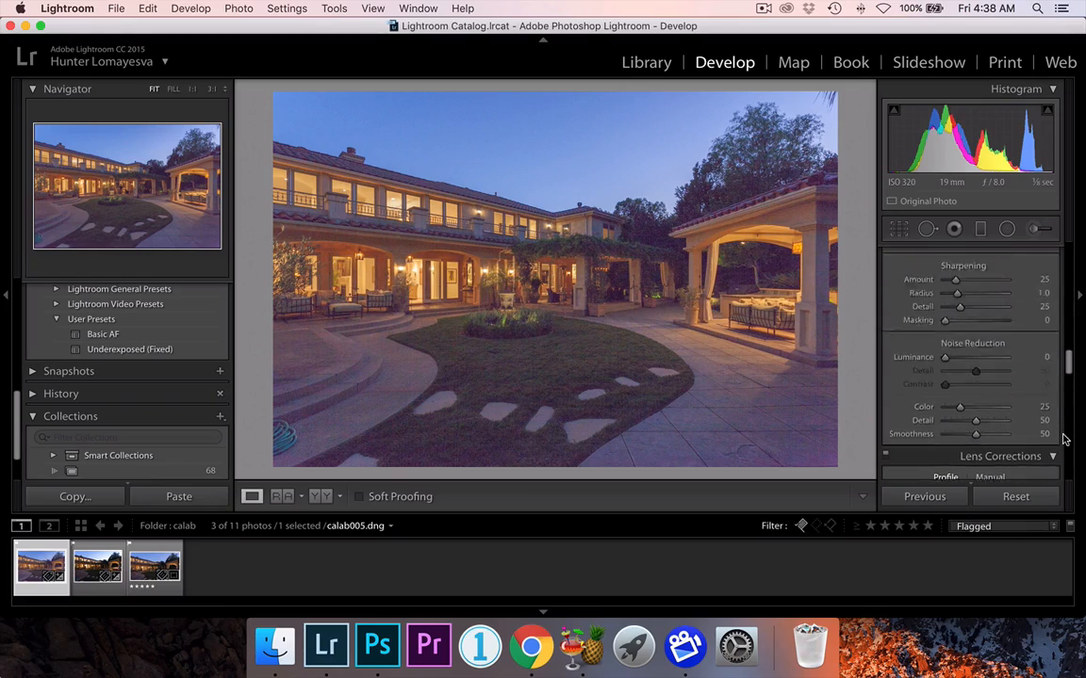
pyautogui.scroll(-1, 1063, 440)
pyautogui.scroll(-10, 1063, 439)
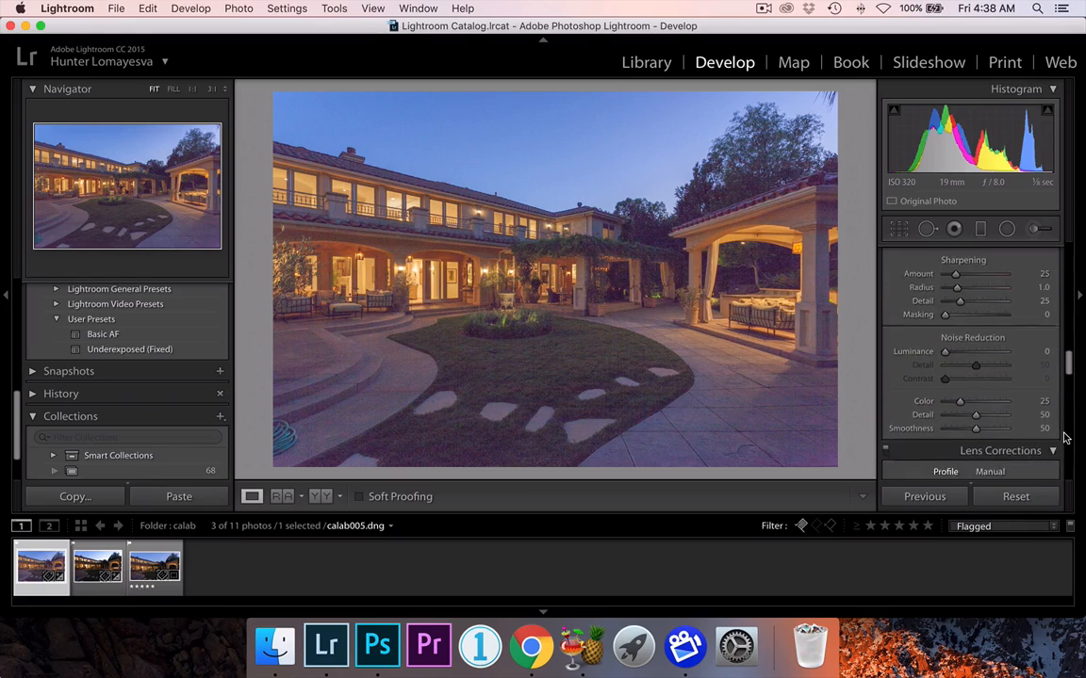
pyautogui.scroll(20, 1063, 440)
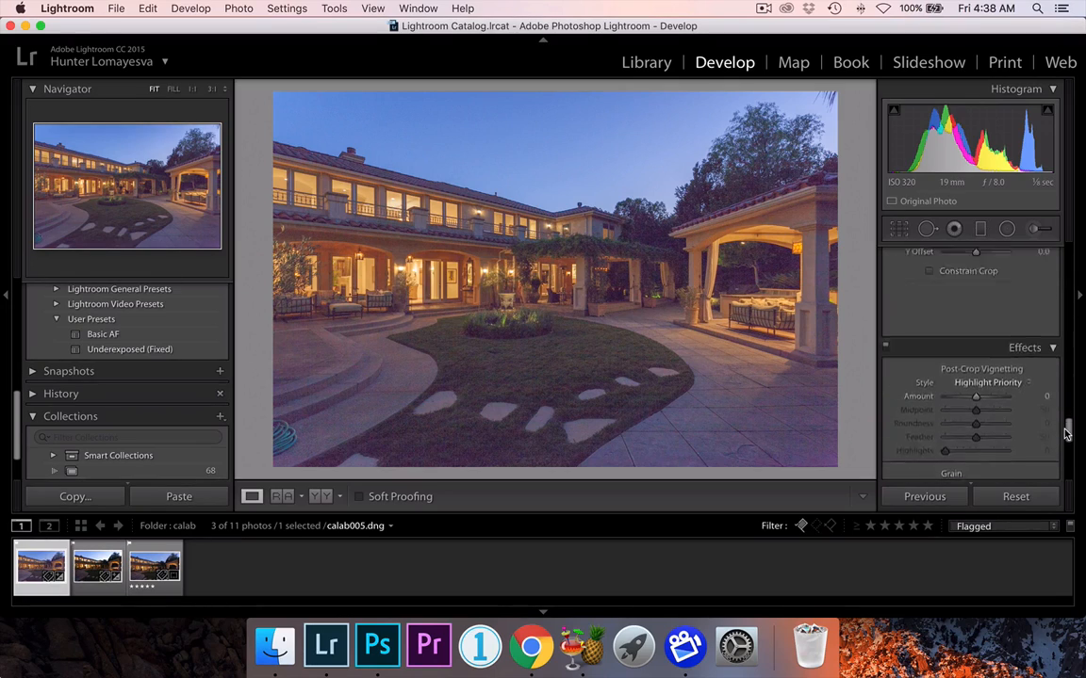
# - Compare the recovered calab005.dng repeatedly with the brighter, unadjusted calab001.dng exposure
pyautogui.press('Right')
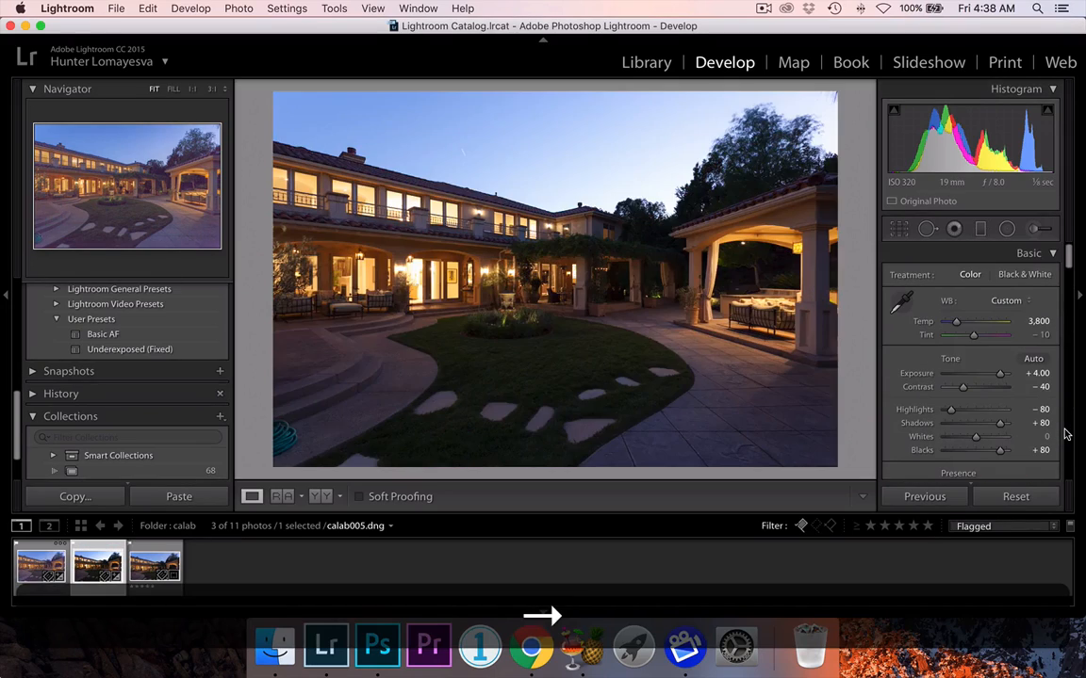
pyautogui.press('Left')
pyautogui.press('Right')
pyautogui.press('Left')
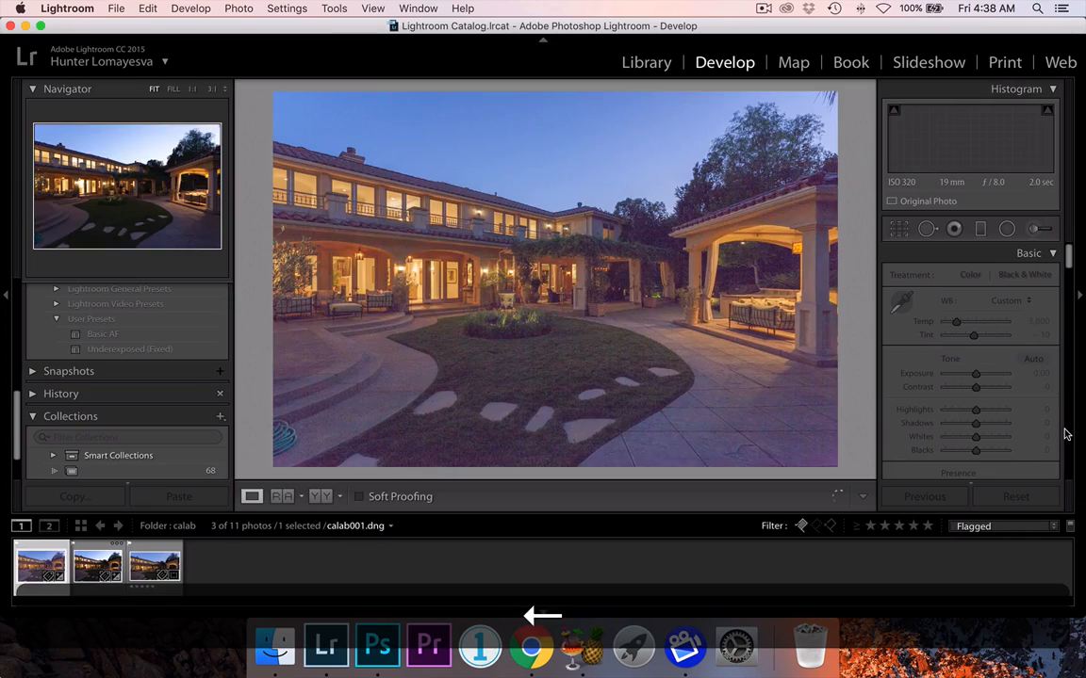
pyautogui.press('Right')
pyautogui.press('Left')
pyautogui.press('Right')
pyautogui.press('Left')
pyautogui.press('Right')
pyautogui.press('Left')
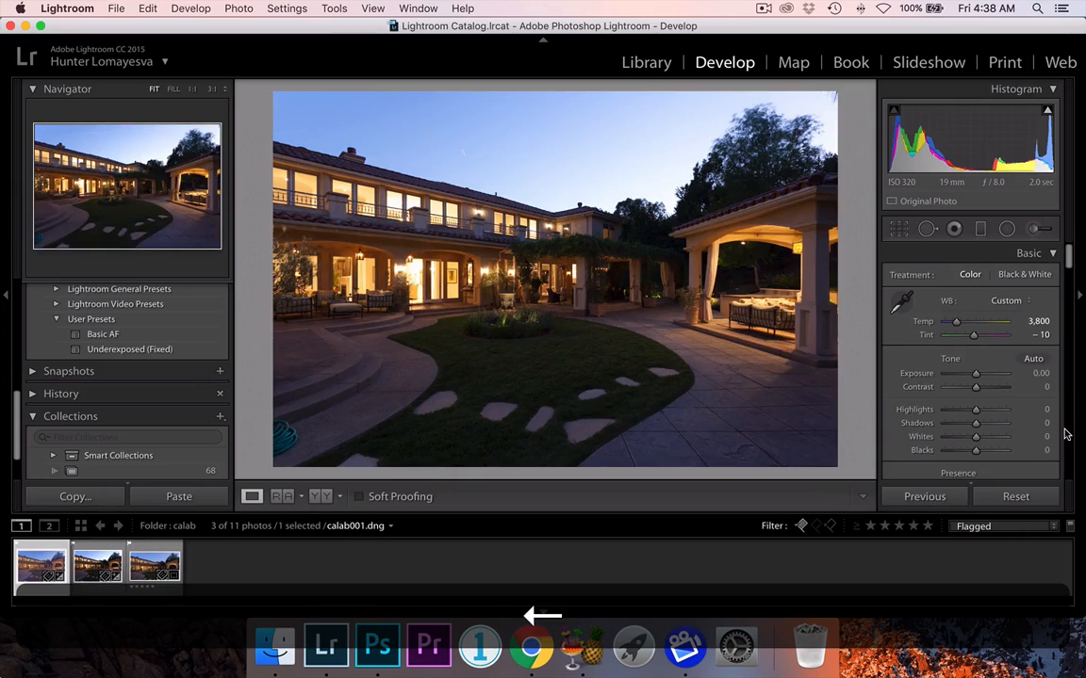
pyautogui.press('Right')
pyautogui.press('Left')
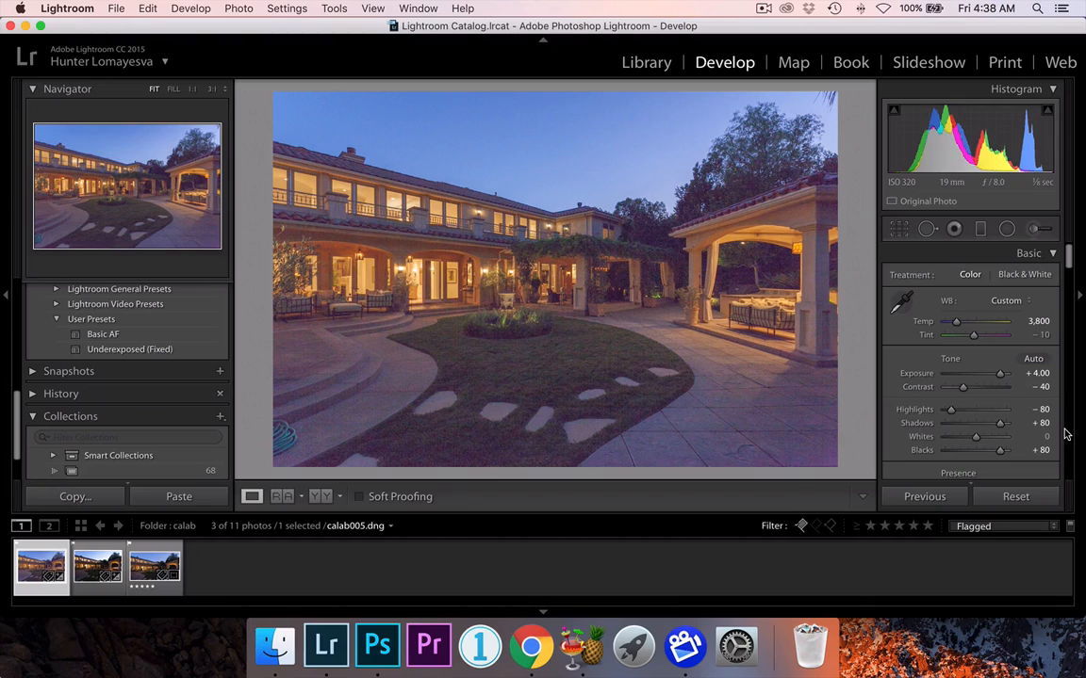
pyautogui.press('Right')
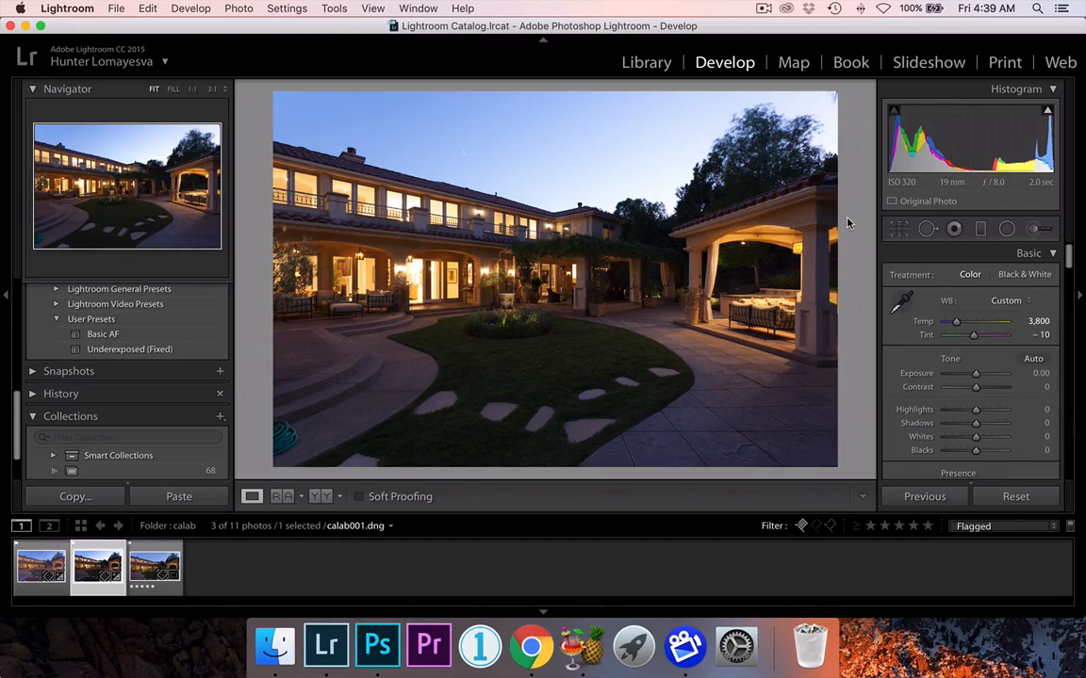
pyautogui.press('Left')
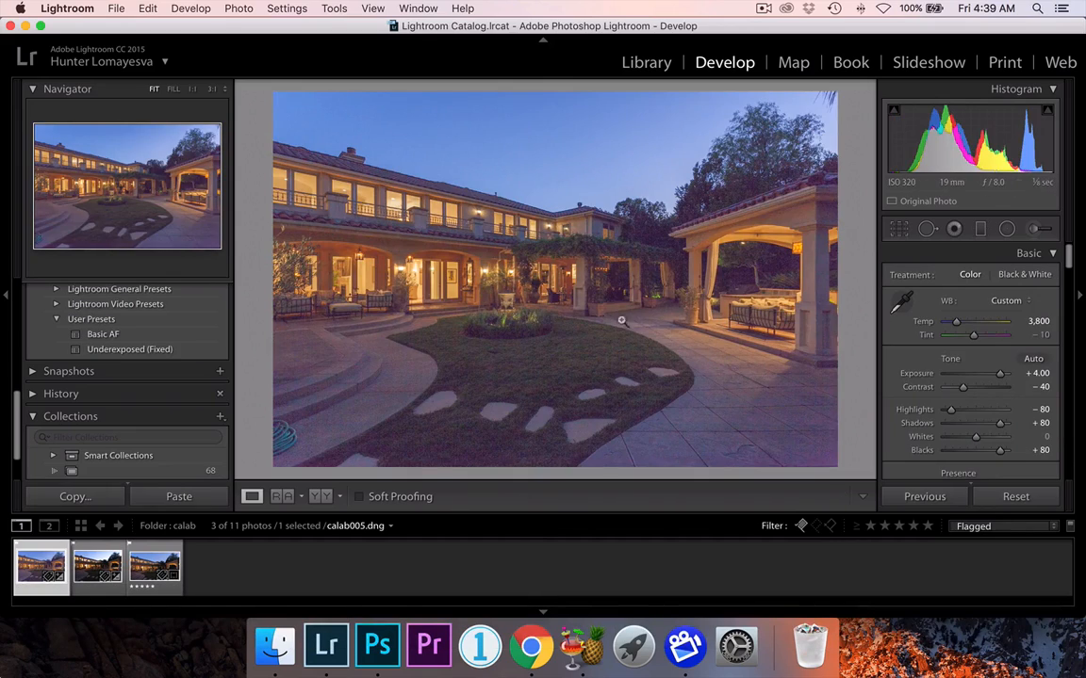
# - Examine noise and detail in calab005.dng at 1:1 around the lawn and at 3:1 around the upper-floor windows
pyautogui.click(570, 347)
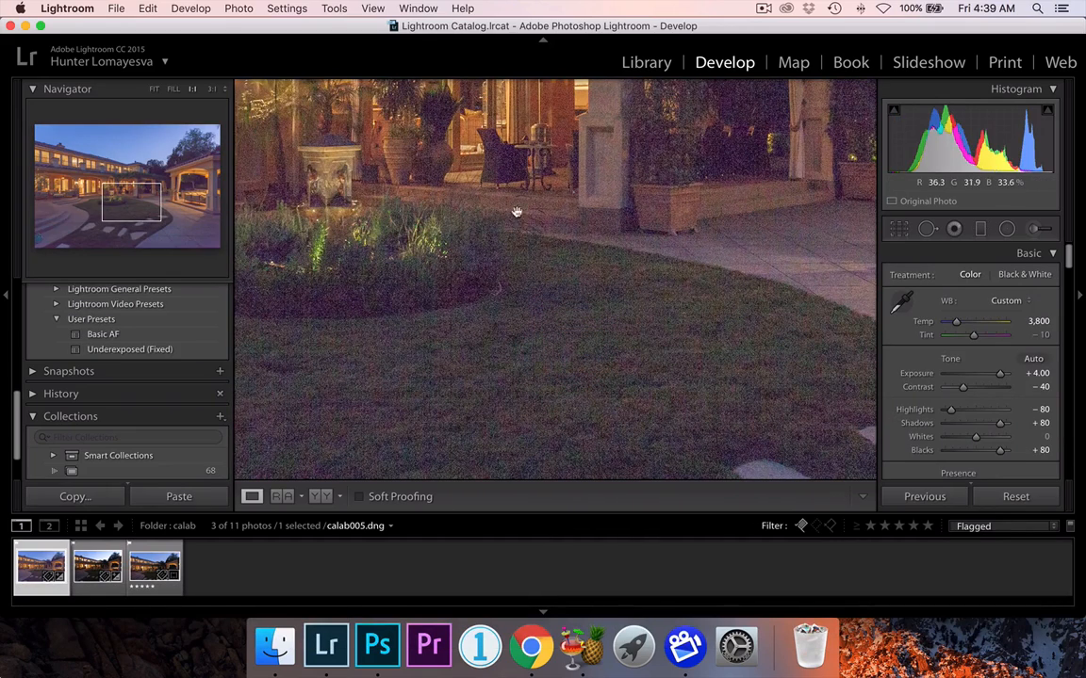
pyautogui.scroll(10, 637, 398)
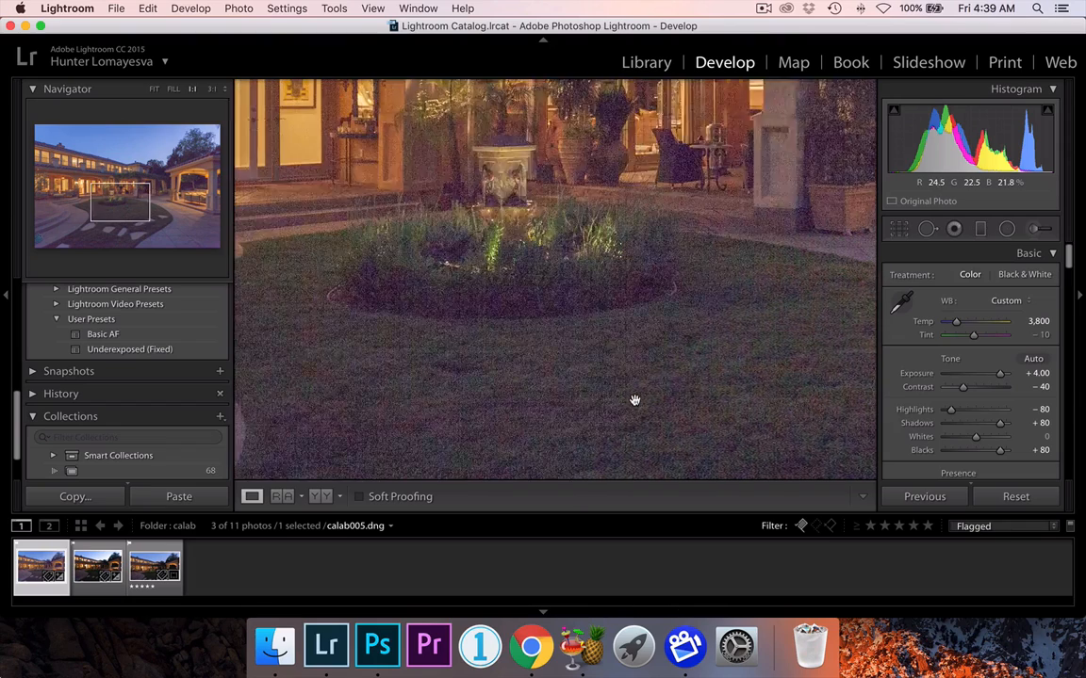
pyautogui.scroll(-5, 637, 398)
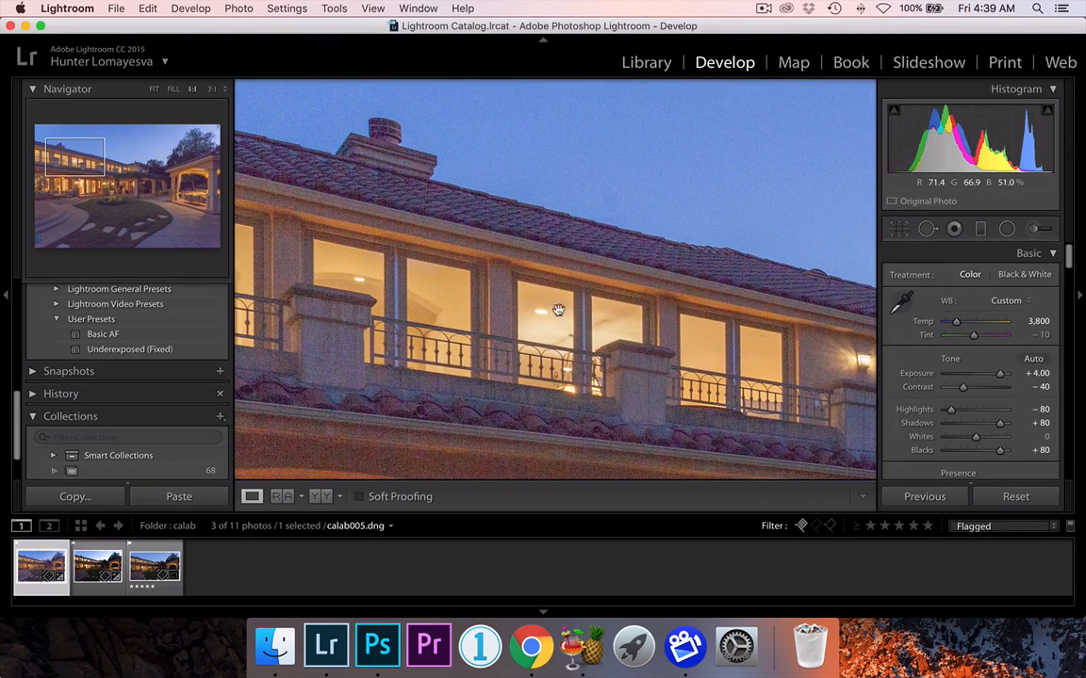
pyautogui.click(211, 88)
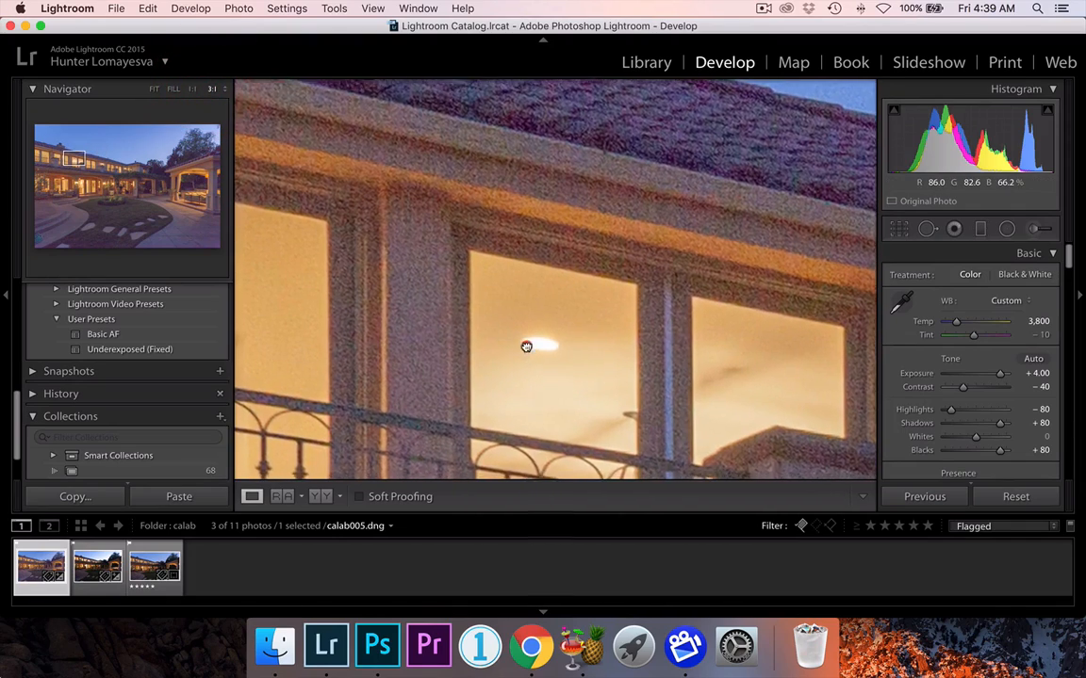
pyautogui.moveTo(526, 346); pyautogui.dragTo(523, 308)
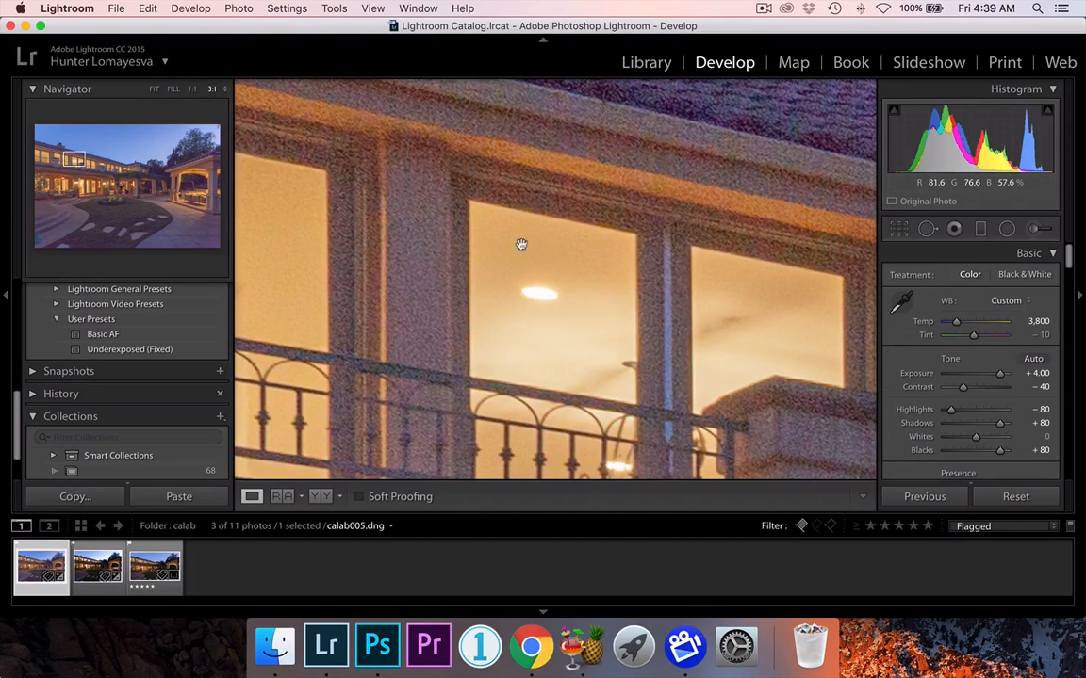
pyautogui.moveTo(581, 331); pyautogui.dragTo(567, 286)
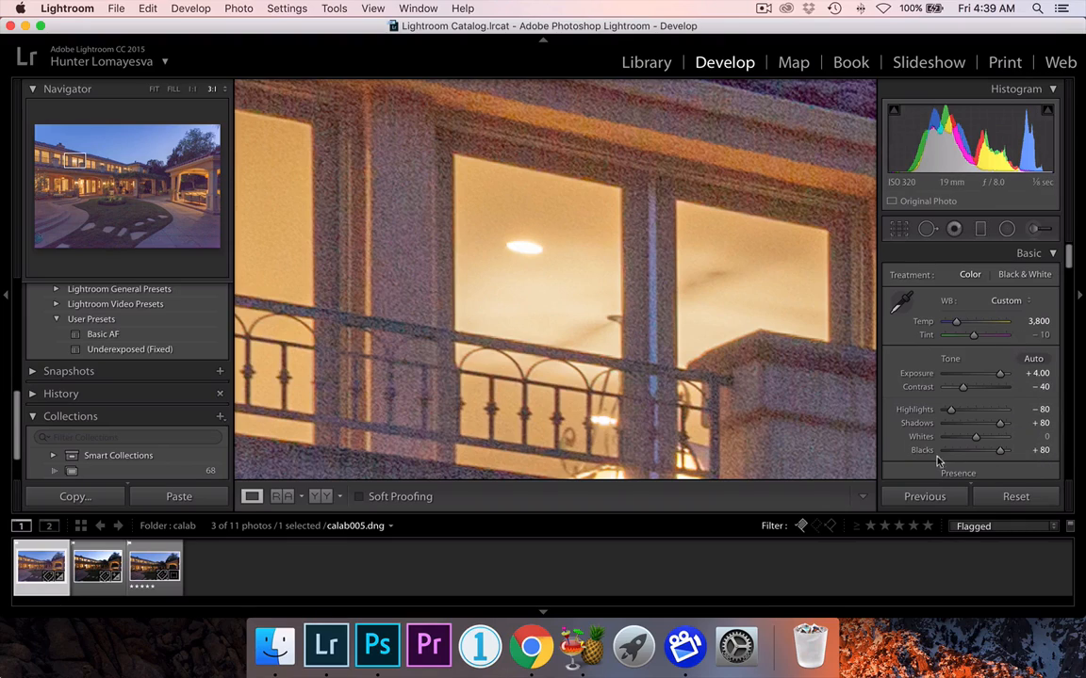
pyautogui.click(596, 258)
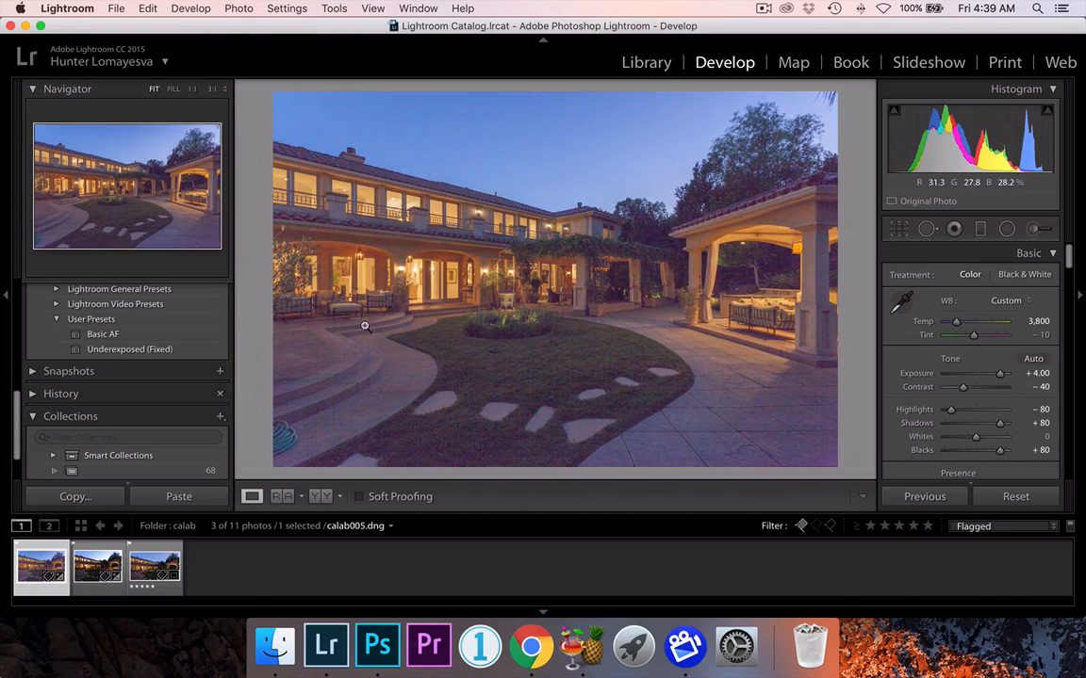
# - Open calab005.dng and calab001.dng together as layers in Photoshop and auto-align the two layers
pyautogui.keyDown('shift'); pyautogui.click(98, 560); pyautogui.keyUp('shift')
pyautogui.rightClick(98, 559)
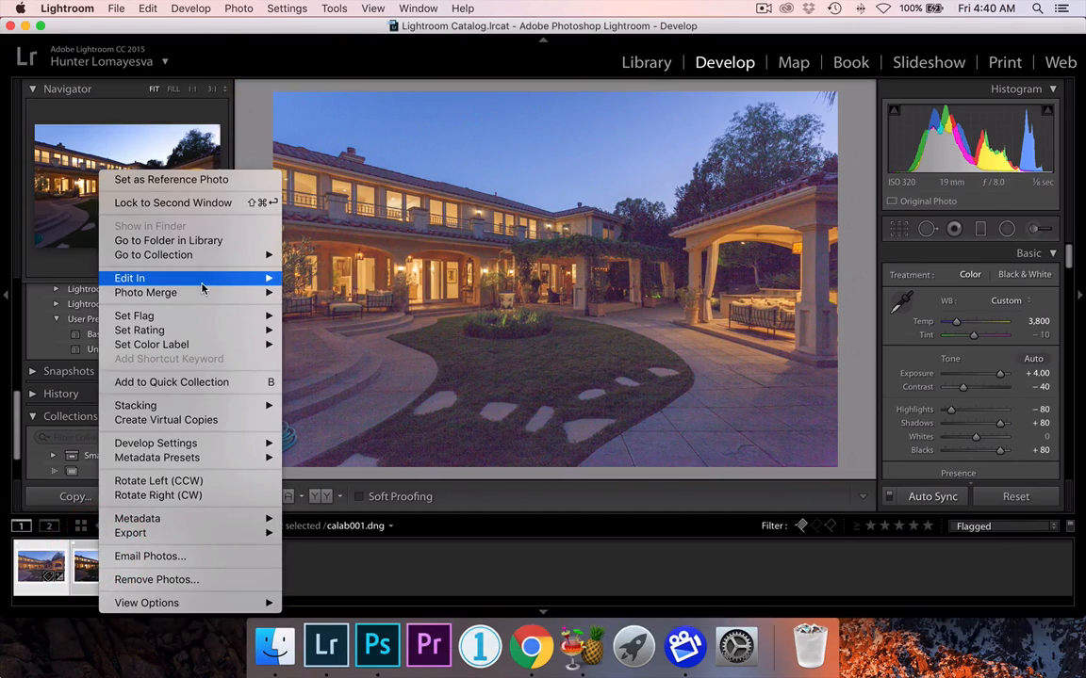
pyautogui.moveTo(179, 278)
pyautogui.click(401, 364)
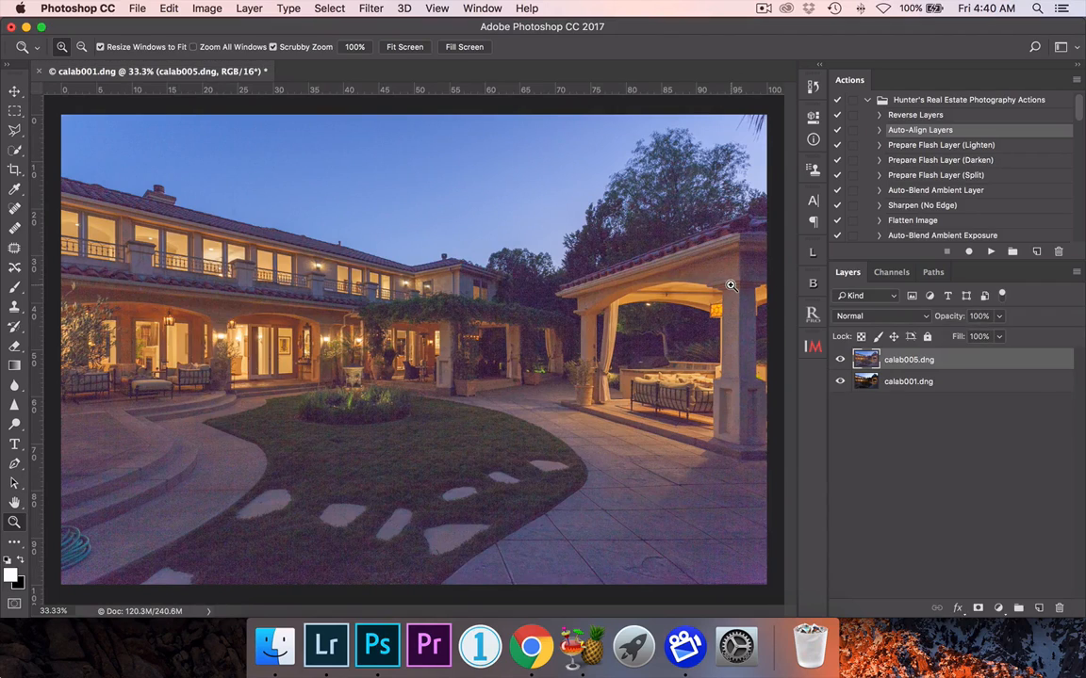
pyautogui.click(991, 252)
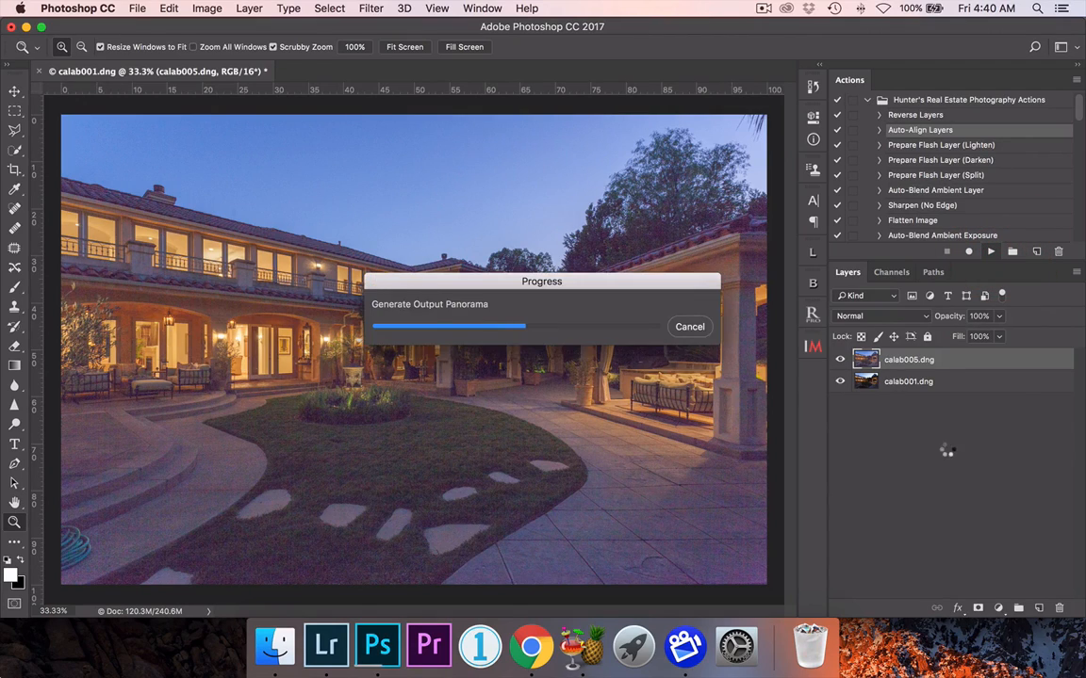
# - Hide the calab005.dng layer and add a white layer mask to it
pyautogui.click(839, 361)
pyautogui.click(892, 363)
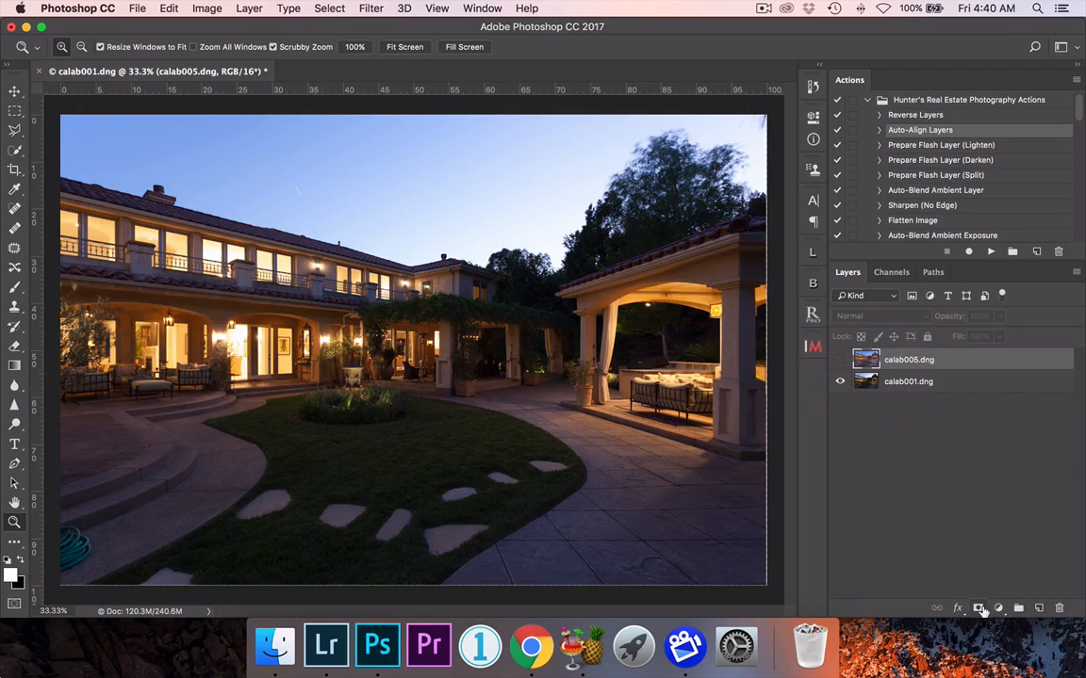
pyautogui.click(979, 608)
# - Apply the merged RGB image of calab001.dng to the mask with Multiply blending at 100% opacity
pyautogui.click(174, 7)
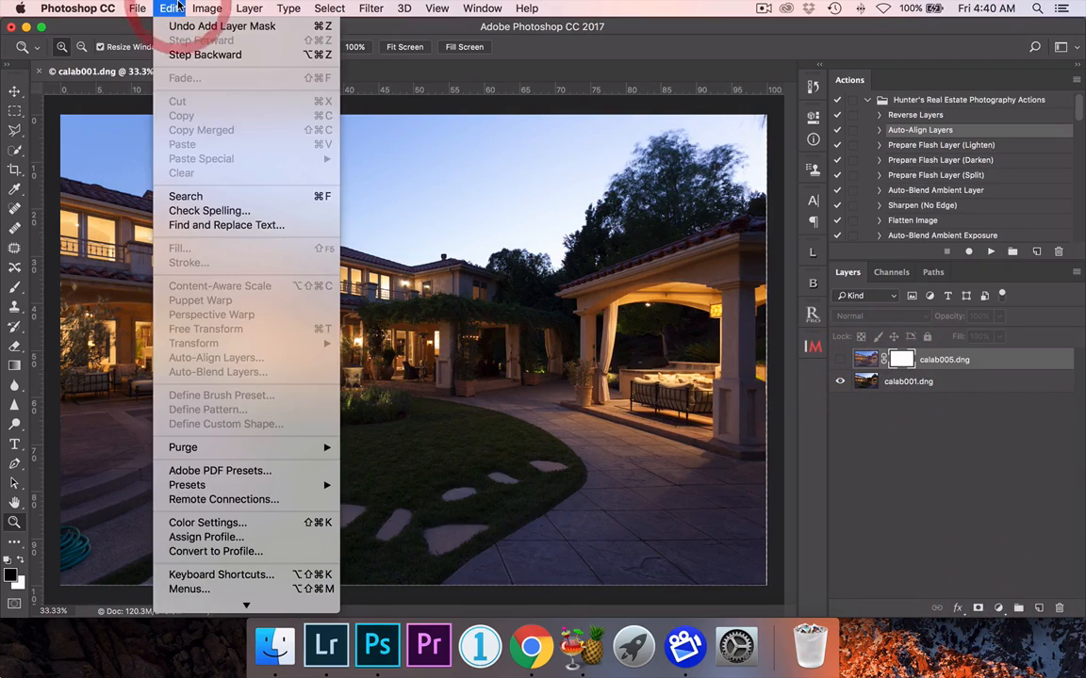
pyautogui.moveTo(198, 7)
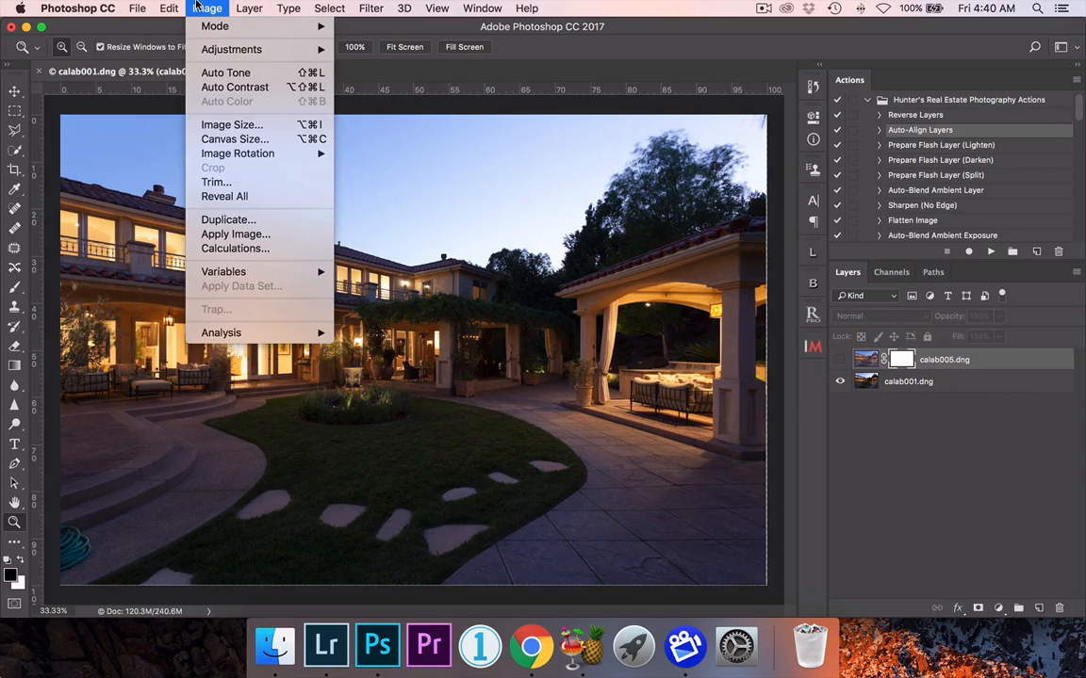
pyautogui.click(226, 234)
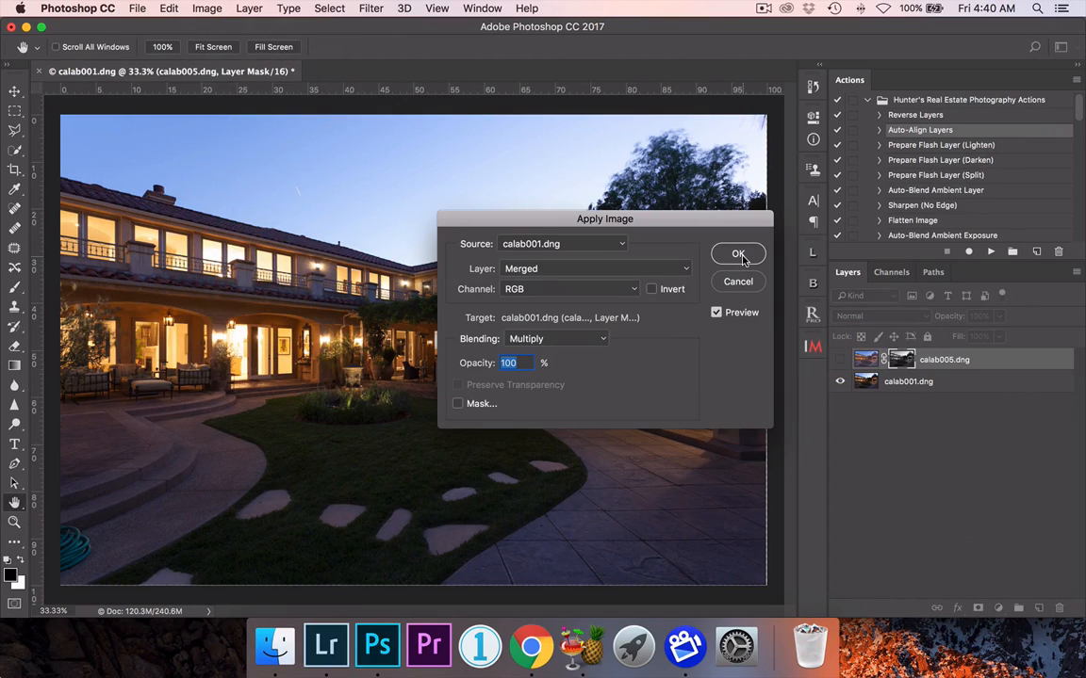
pyautogui.click(739, 254)
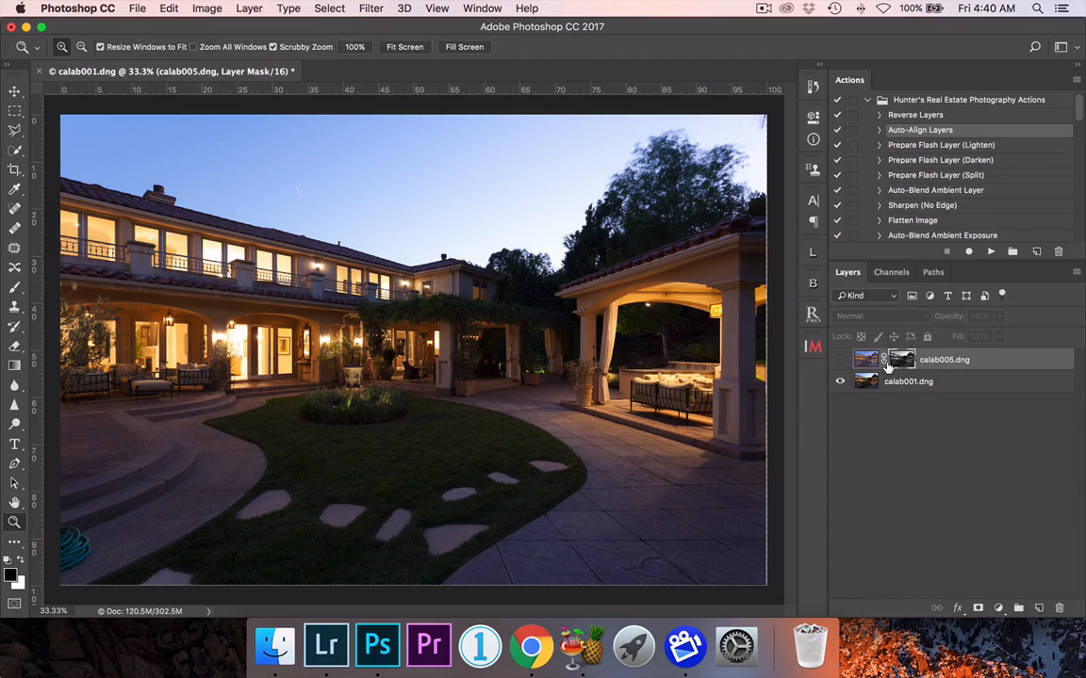
# - Darken the mask's midtones to 0.75 and set its white input to 245 with Levels, and show the calab005.dng layer again
pyautogui.keyDown('alt'); pyautogui.click(900, 360); pyautogui.keyUp('alt')
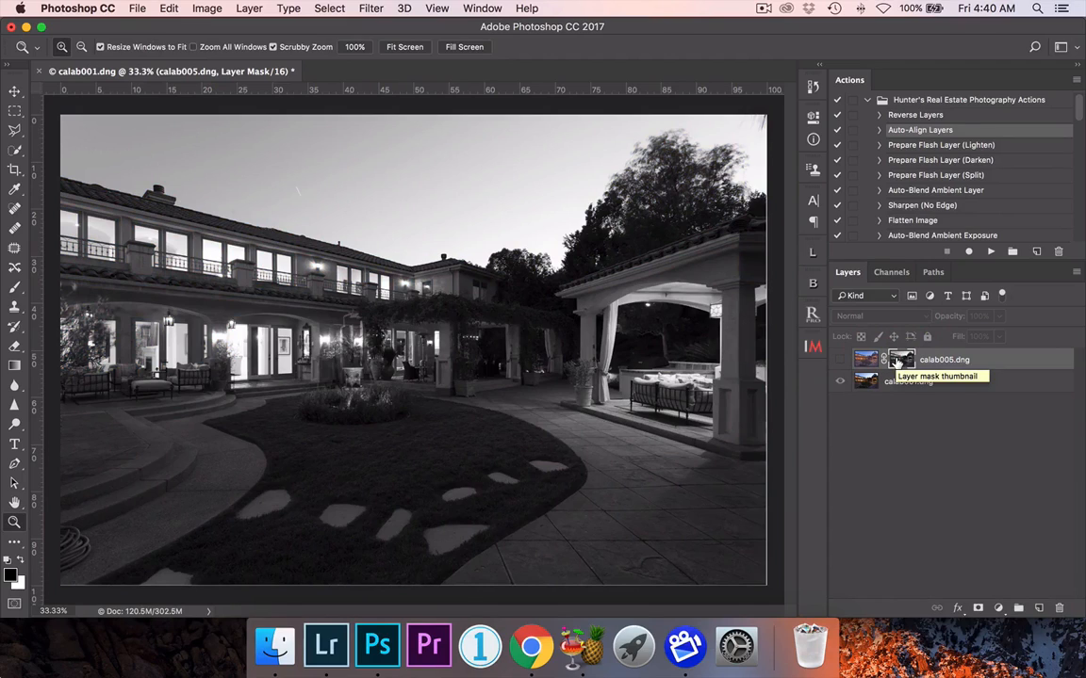
pyautogui.press('super+l')
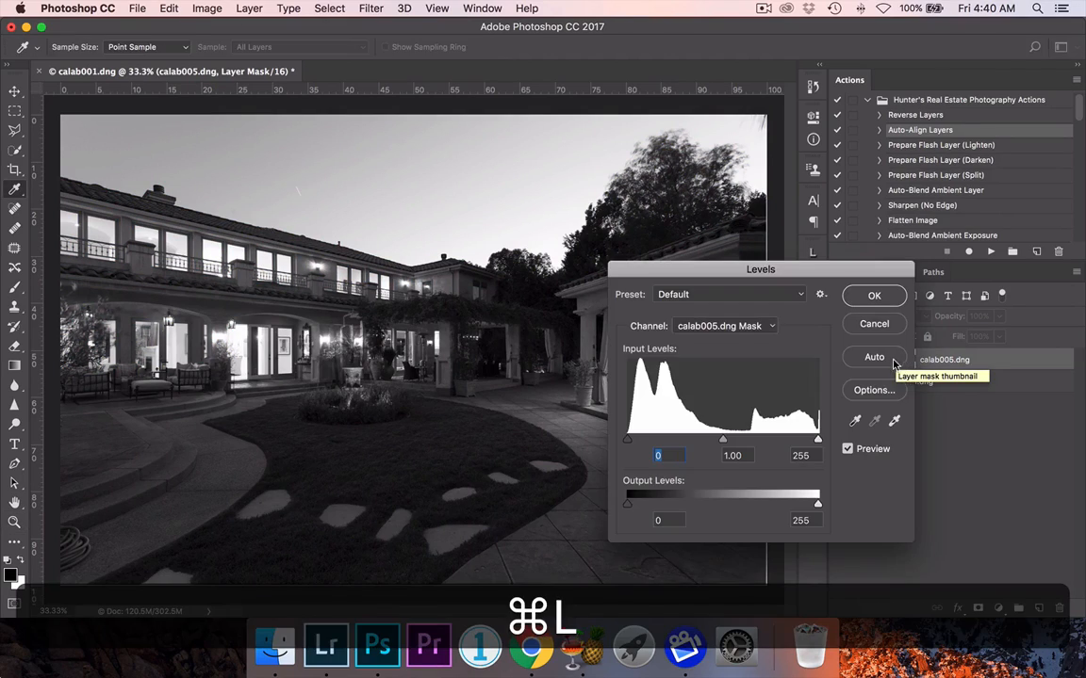
pyautogui.moveTo(726, 442); pyautogui.dragTo(739, 442)
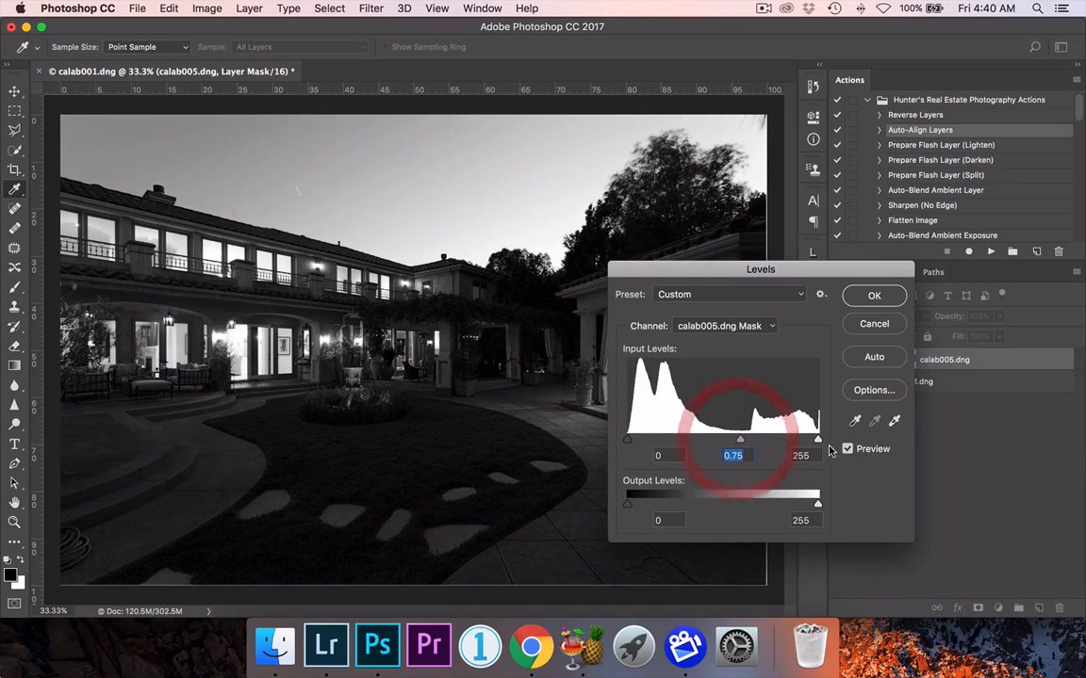
pyautogui.moveTo(817, 440); pyautogui.dragTo(814, 443)
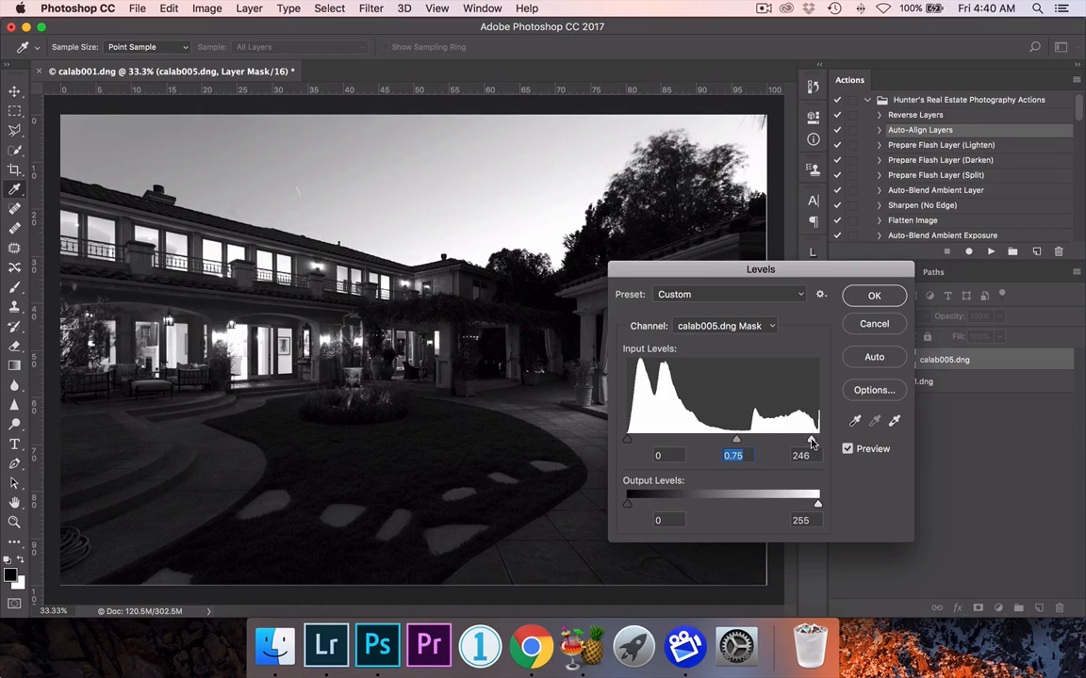
pyautogui.click(811, 443)
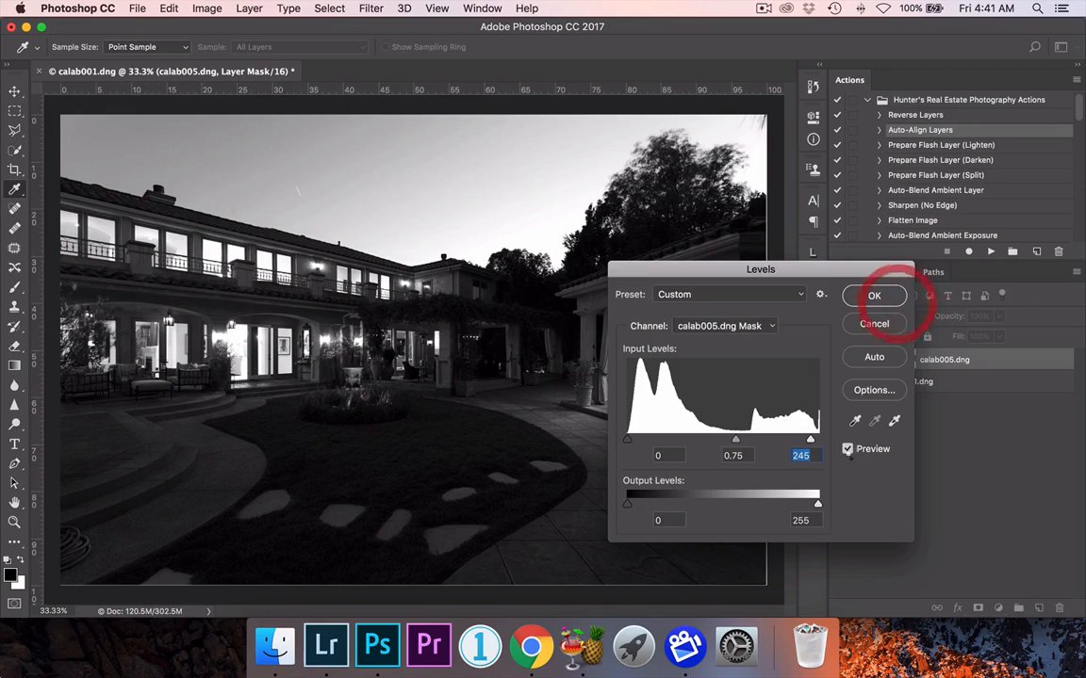
pyautogui.click(896, 301)
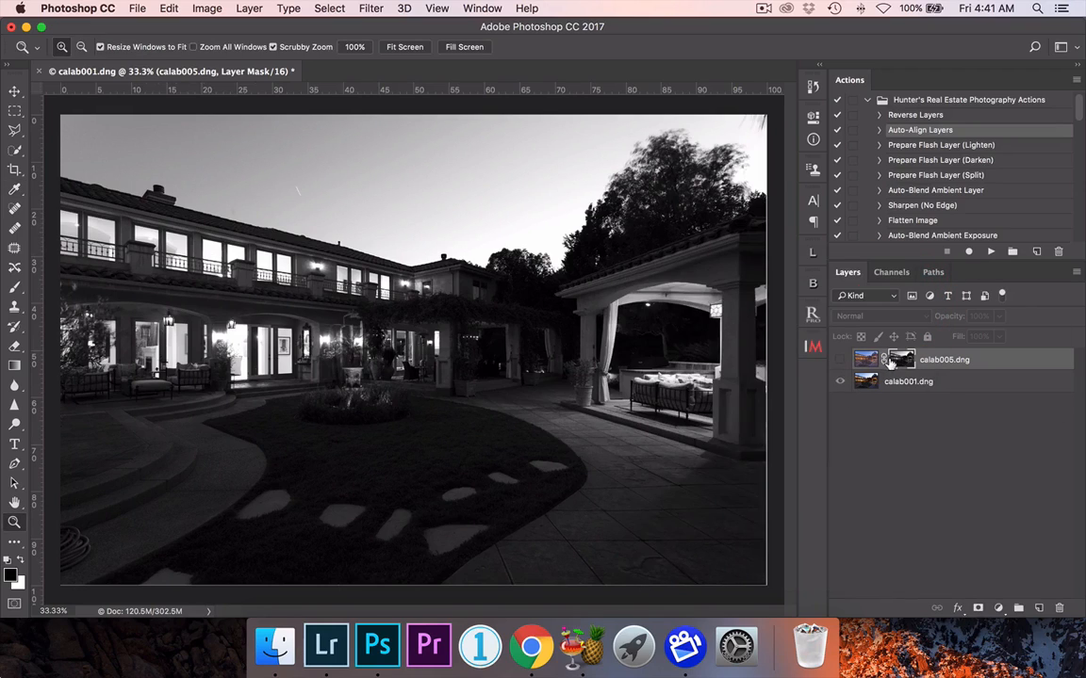
pyautogui.click(840, 360)
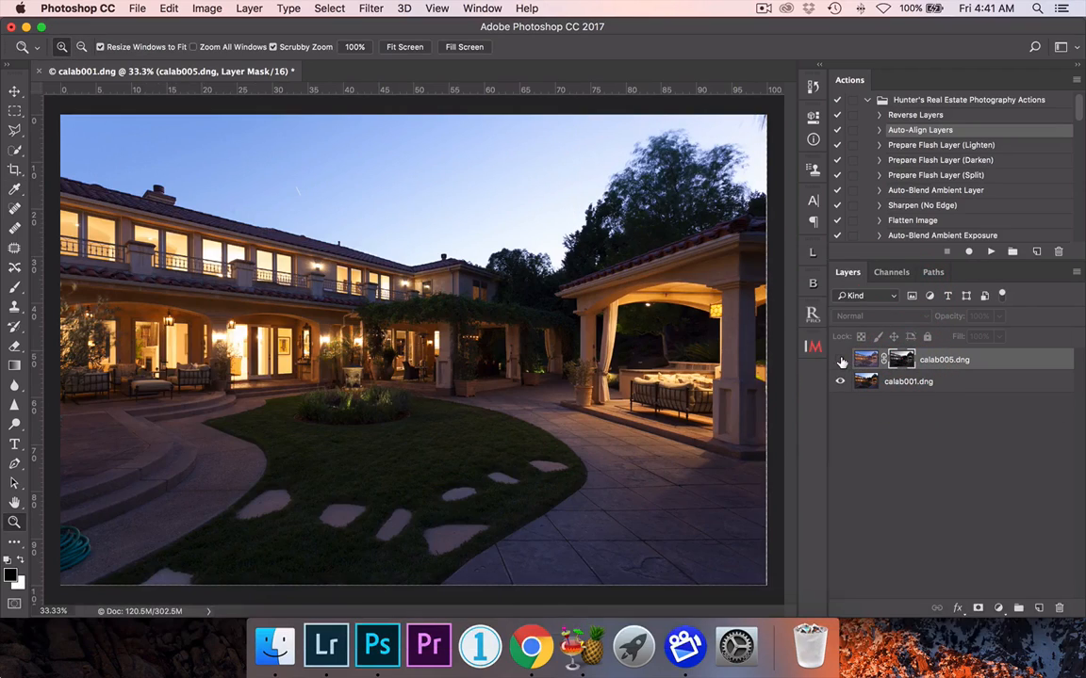
pyautogui.click(840, 360)
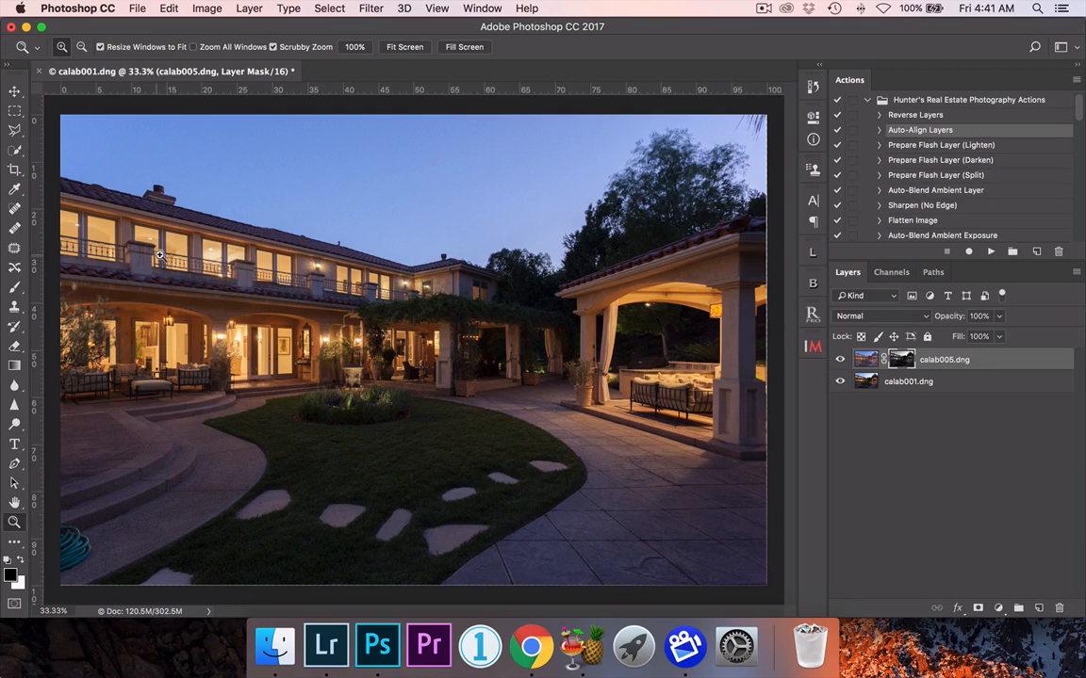
# - Compare the upstairs balcony windows with the masked calab005.dng layer hidden and shown
pyautogui.moveTo(166, 274); pyautogui.dragTo(297, 255)
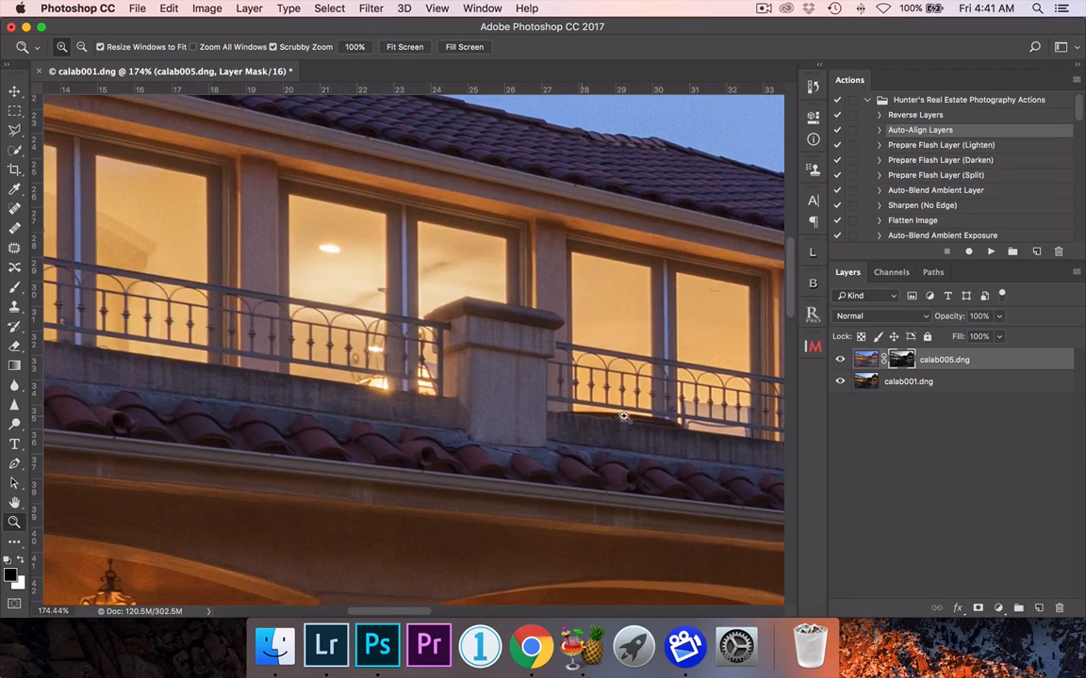
pyautogui.click(839, 360)
pyautogui.click(843, 360)
pyautogui.click(843, 360)
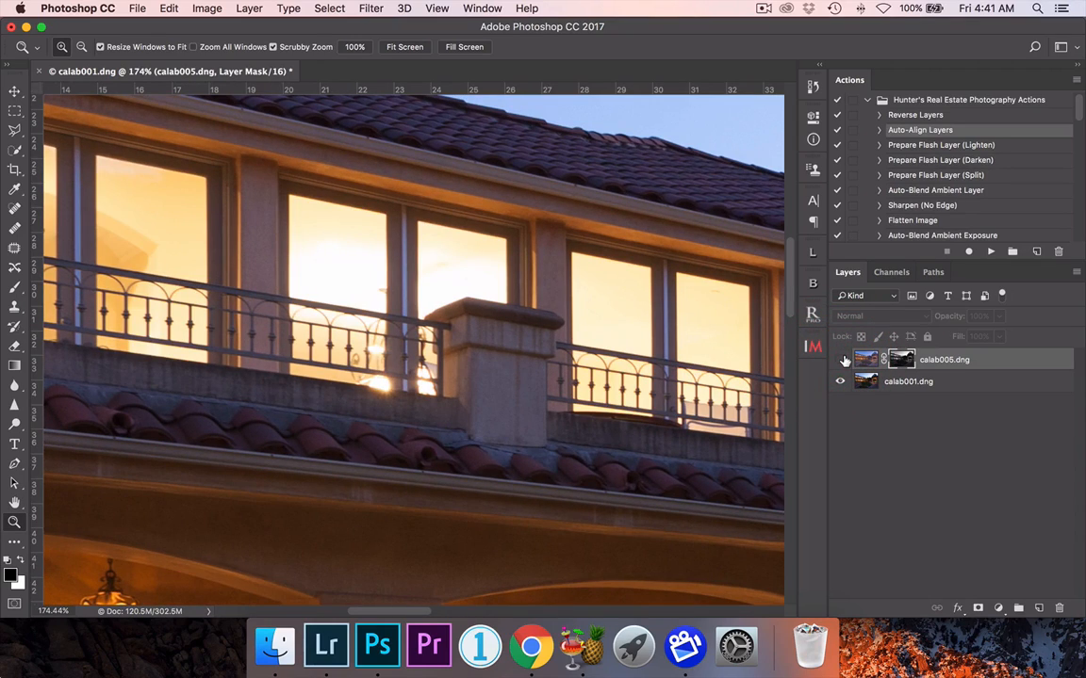
pyautogui.click(843, 360)
pyautogui.click(843, 360)
pyautogui.click(844, 360)
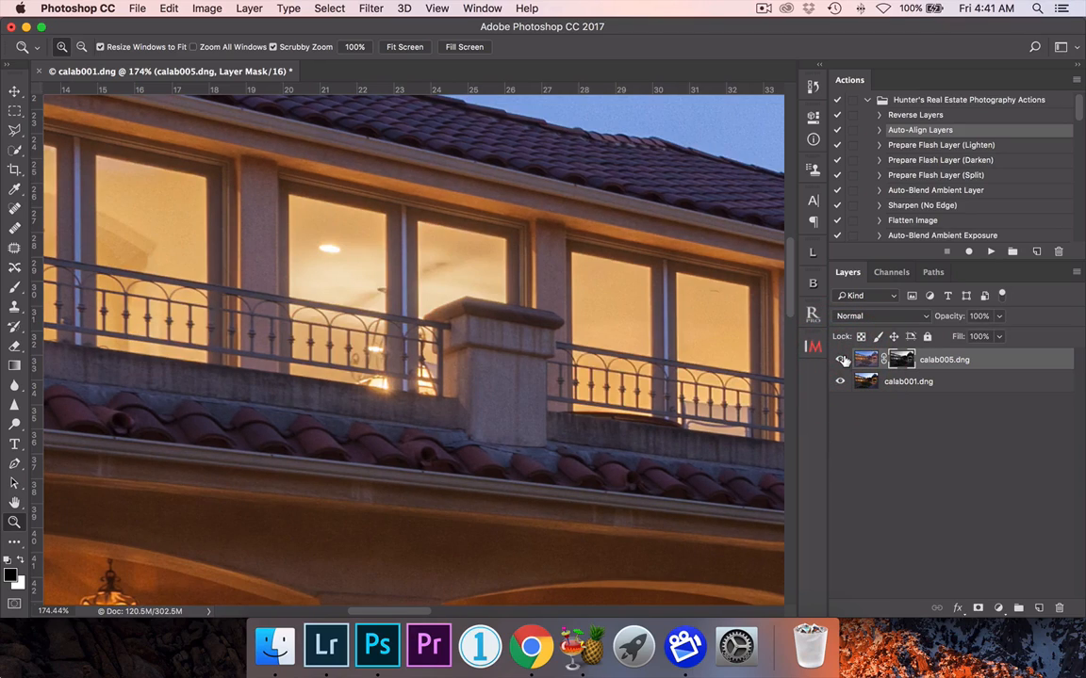
pyautogui.click(843, 360)
pyautogui.click(843, 360)
# - Examine the ground-floor patio doors and wall lights up close, switching the calab005.dng layer's visibility off and on to compare
pyautogui.rightClick(446, 334)
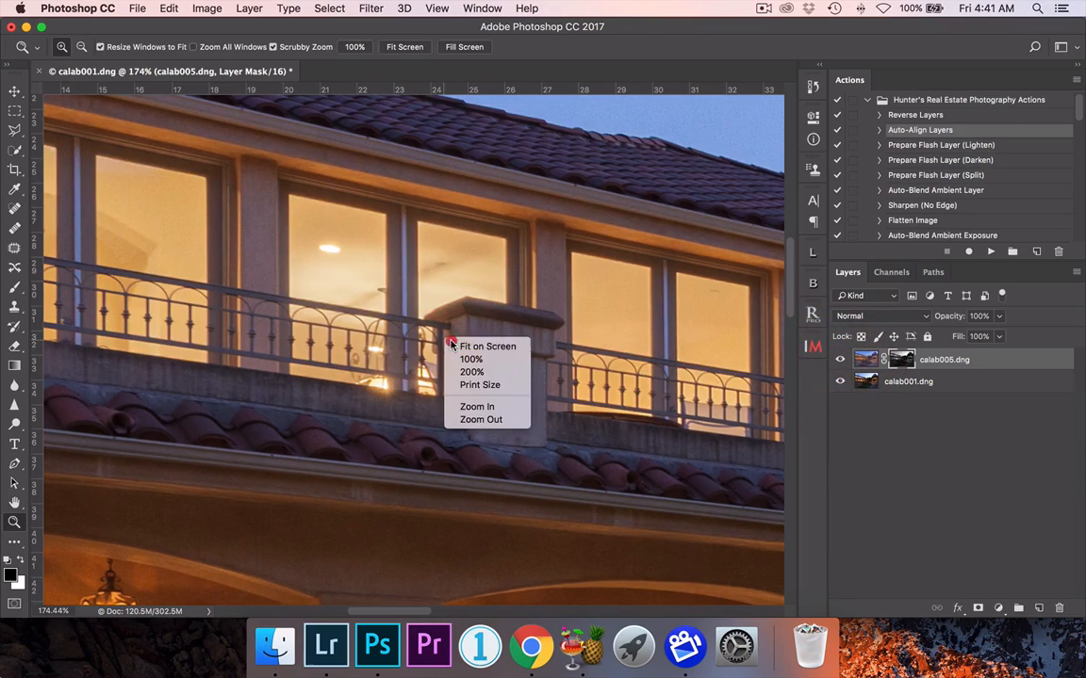
pyautogui.click(481, 347)
pyautogui.click(555, 380)
pyautogui.moveTo(209, 332); pyautogui.dragTo(297, 335)
pyautogui.hscroll(-5, 577, 355)
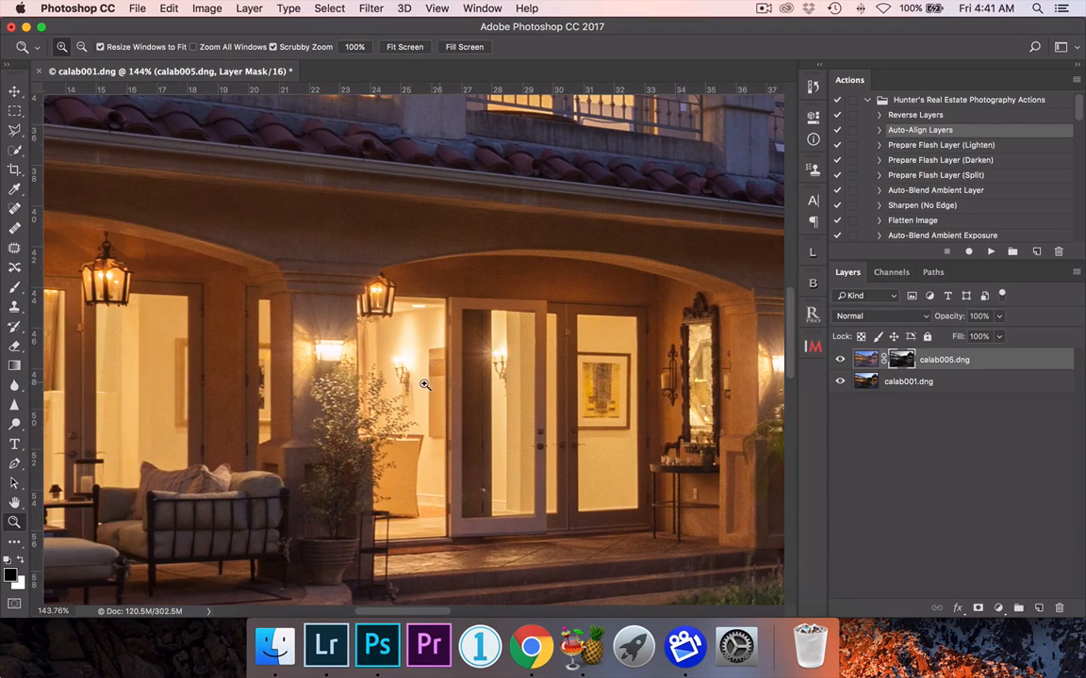
pyautogui.moveTo(394, 381); pyautogui.dragTo(398, 382)
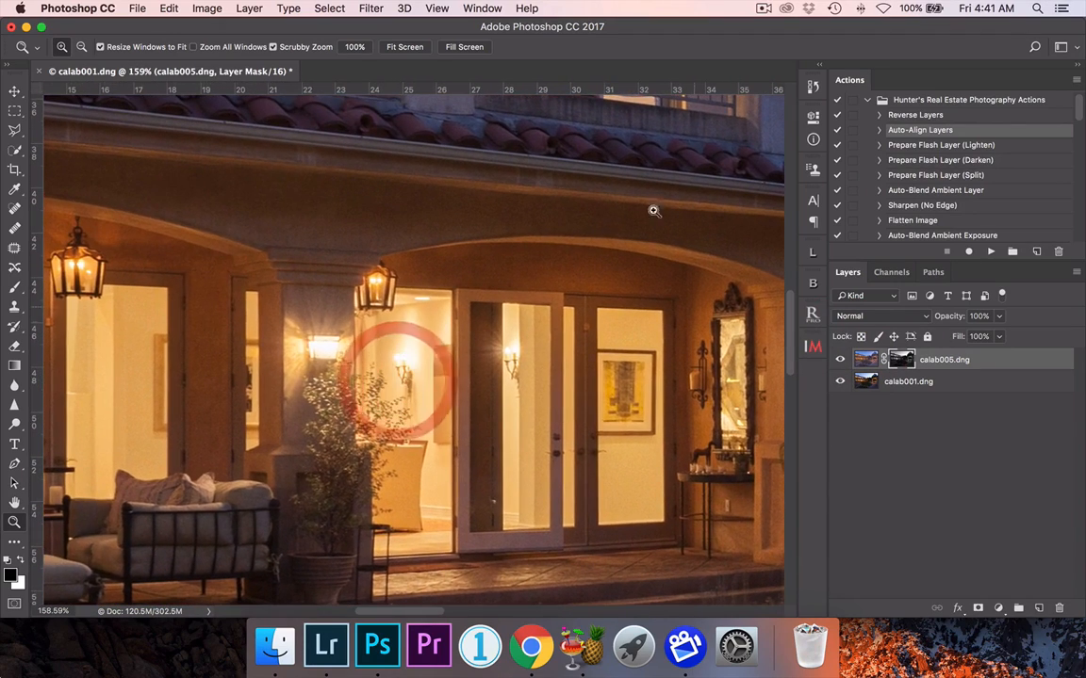
pyautogui.click(844, 360)
pyautogui.click(842, 360)
pyautogui.click(842, 360)
pyautogui.click(843, 360)
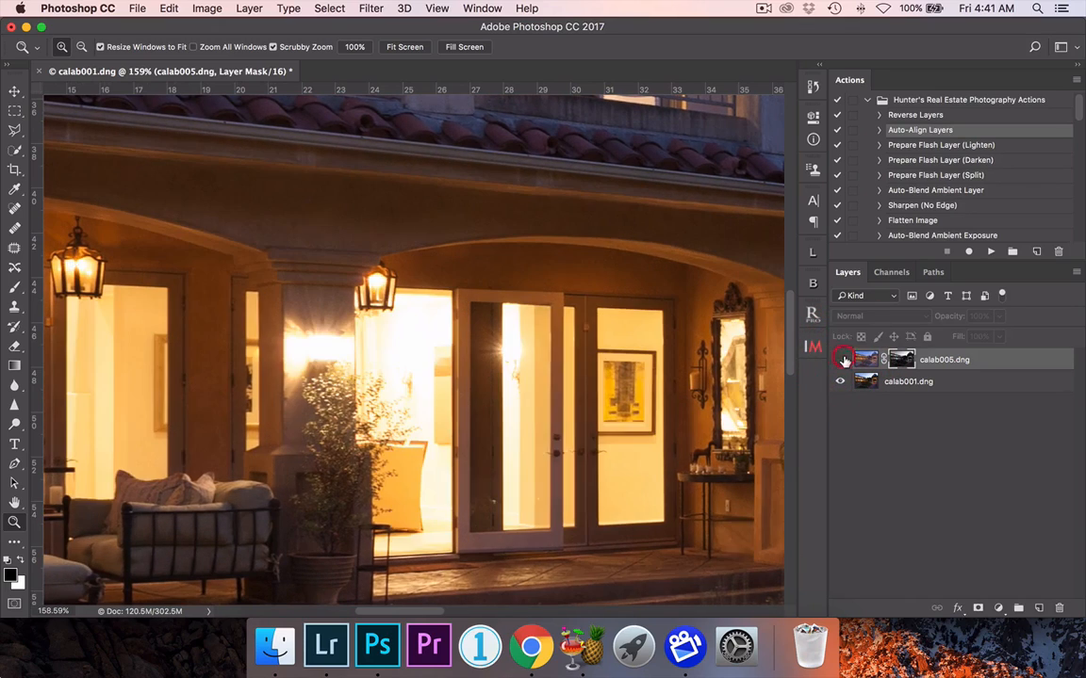
pyautogui.click(841, 361)
pyautogui.click(841, 361)
pyautogui.click(842, 361)
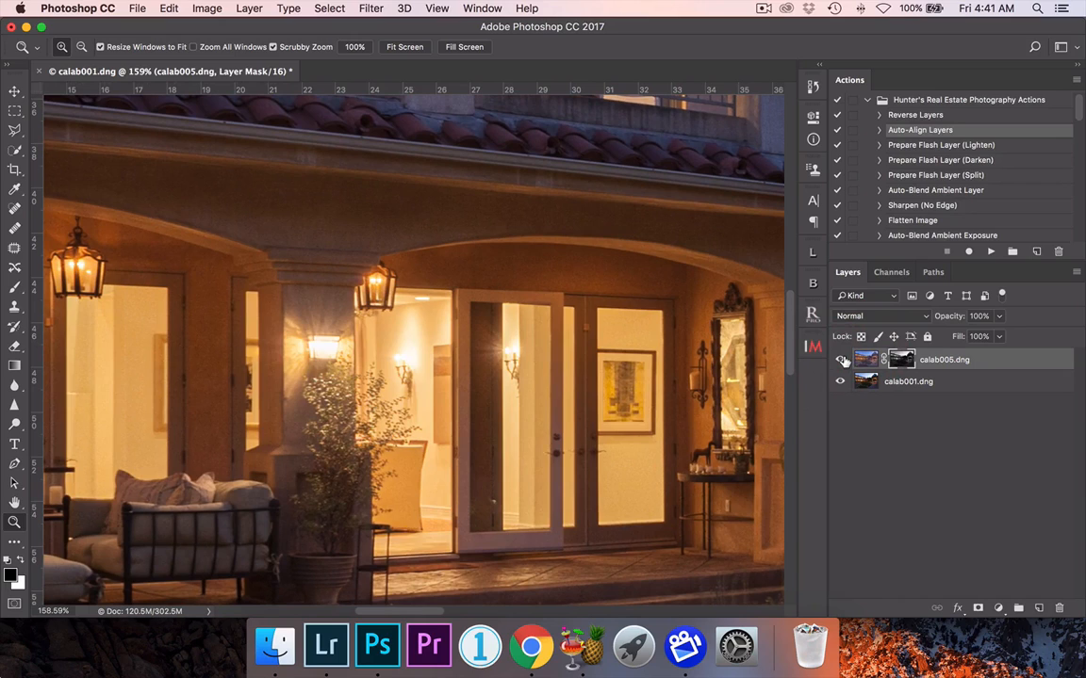
pyautogui.click(841, 361)
pyautogui.click(842, 361)
# - Compare the sky and lit areas across the whole photo with the calab005.dng layer hidden and shown
pyautogui.press('super+0')
pyautogui.press('super+minus')
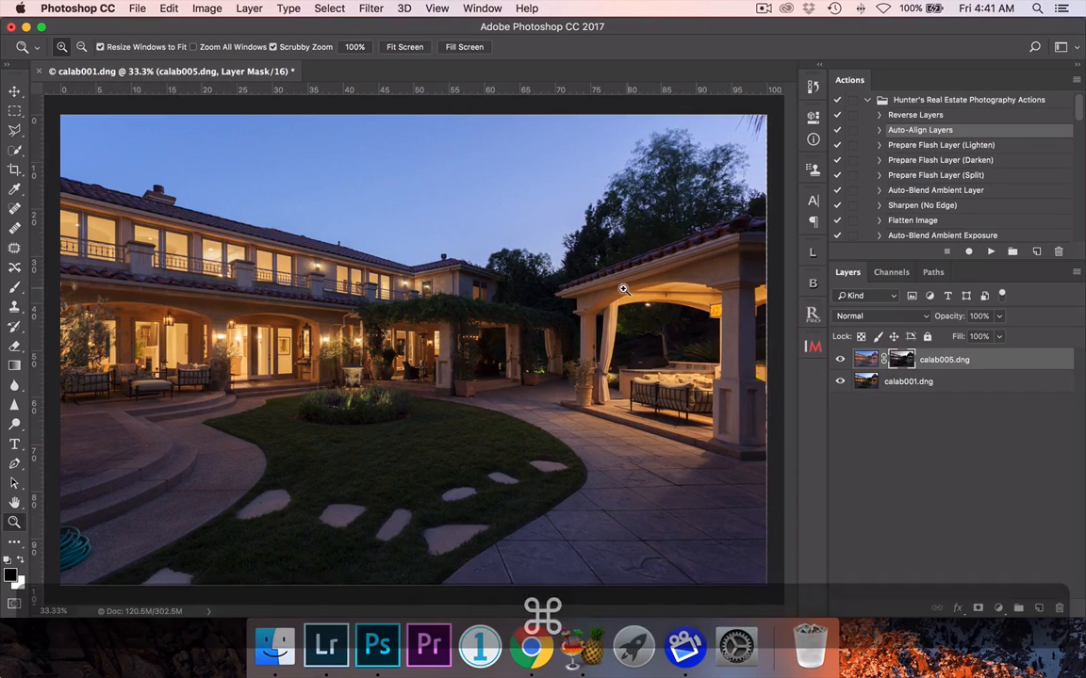
pyautogui.click(841, 360)
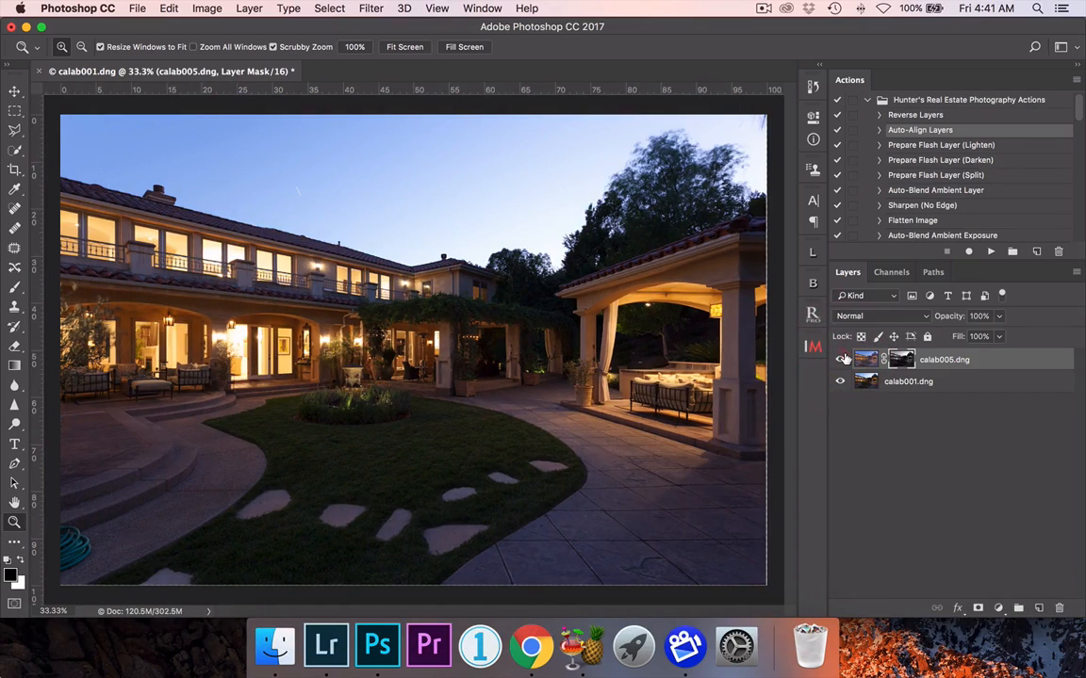
pyautogui.click(841, 360)
pyautogui.click(841, 359)
pyautogui.click(842, 360)
pyautogui.click(842, 360)
pyautogui.click(842, 360)
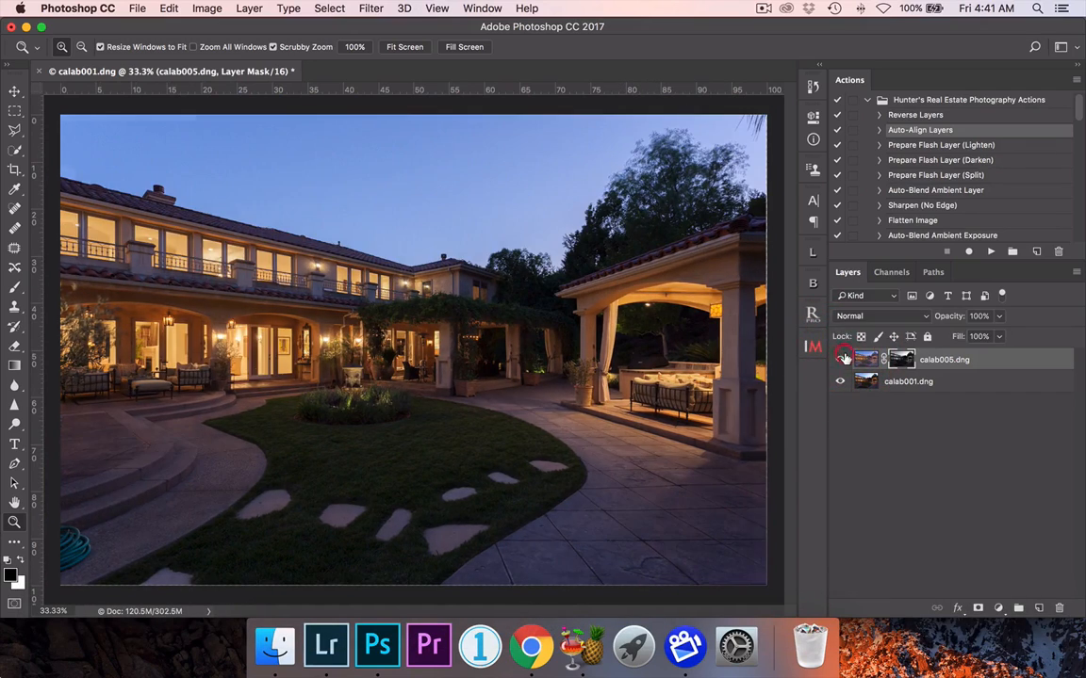
pyautogui.click(841, 360)
pyautogui.click(842, 360)
# - Inspect the blend around the upstairs wall lights, roofline and patio entrance, toggling calab005.dng once, and return to the full image
pyautogui.moveTo(102, 213); pyautogui.dragTo(620, 335)
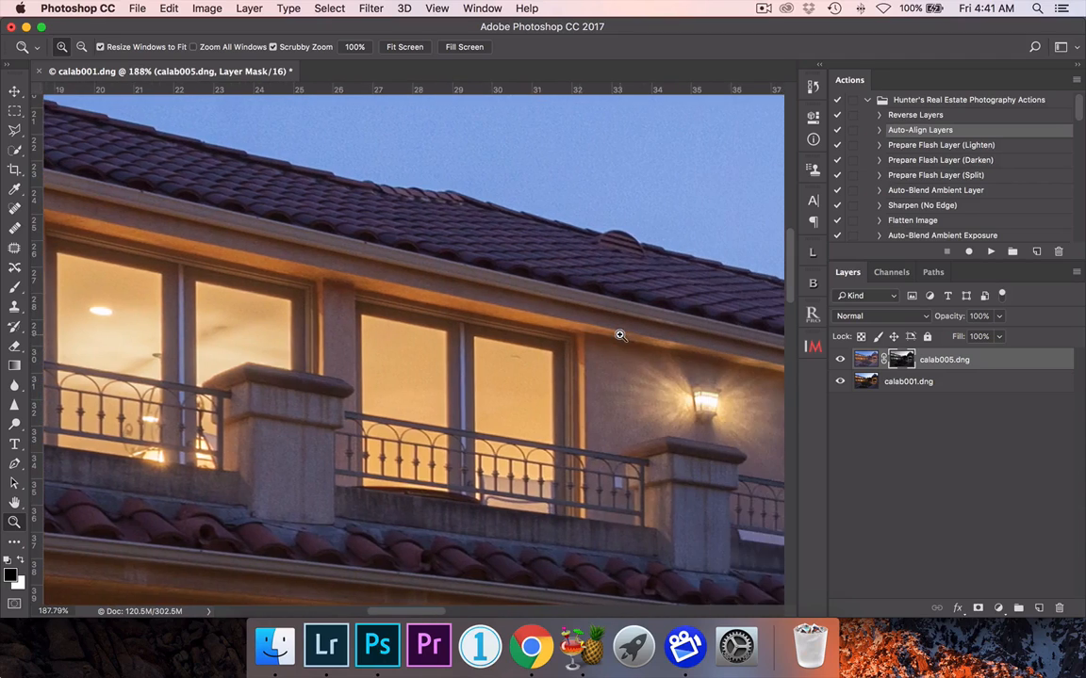
pyautogui.click(841, 360)
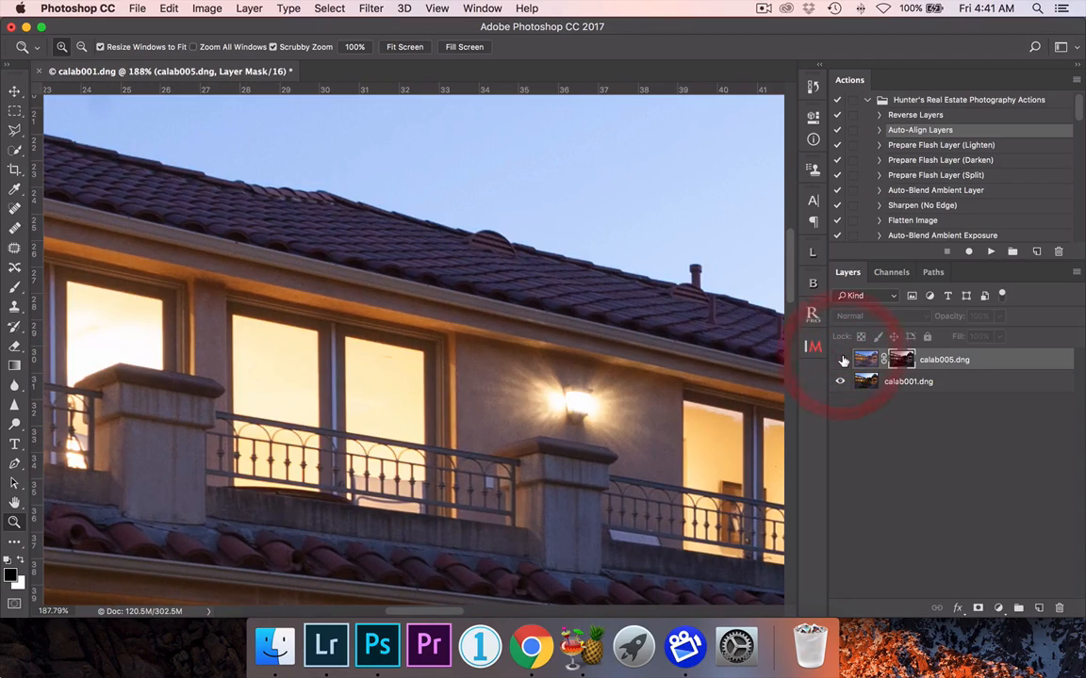
pyautogui.click(841, 360)
pyautogui.hscroll(5, 471, 514)
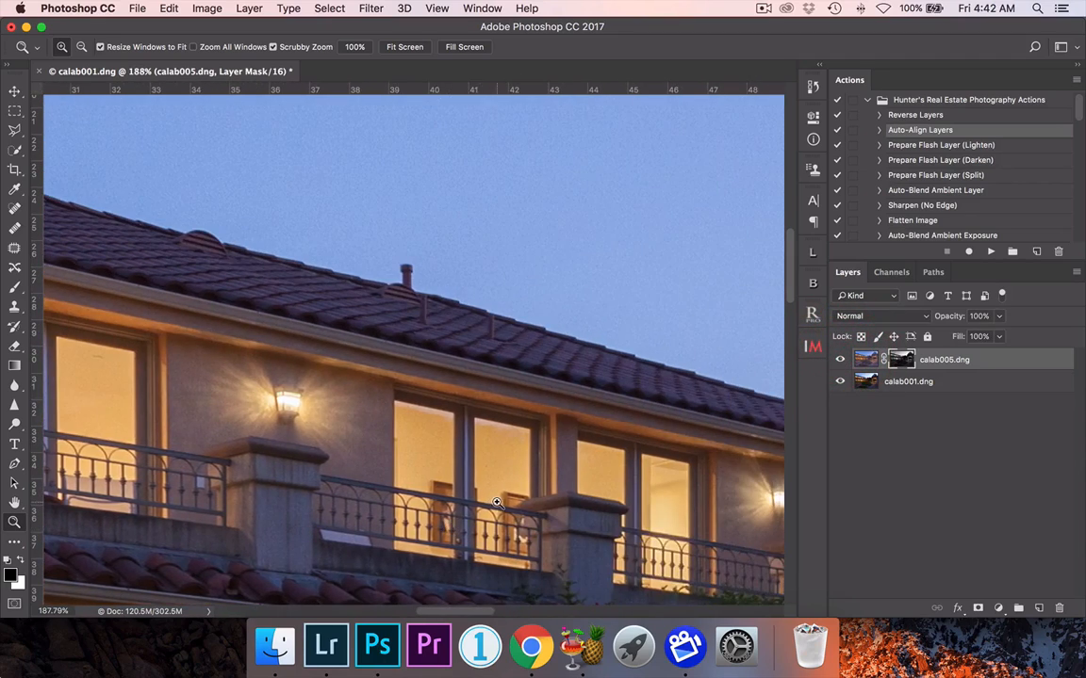
pyautogui.scroll(-5, 497, 502)
pyautogui.hscroll(-3, 496, 502)
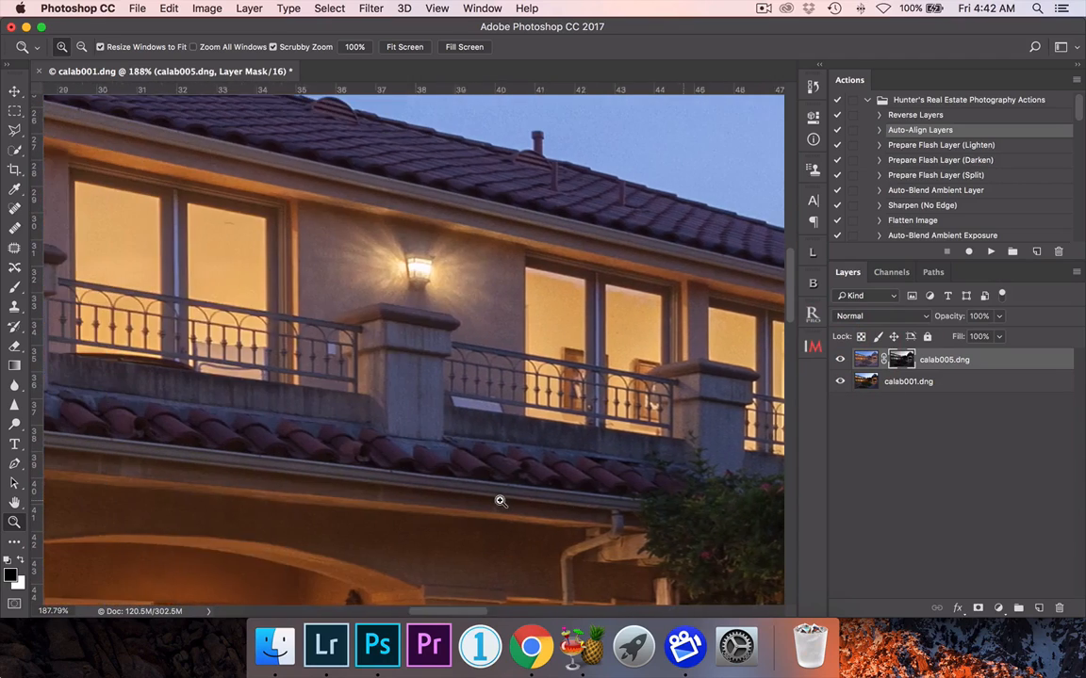
pyautogui.scroll(-10, 500, 501)
pyautogui.hscroll(-3, 501, 501)
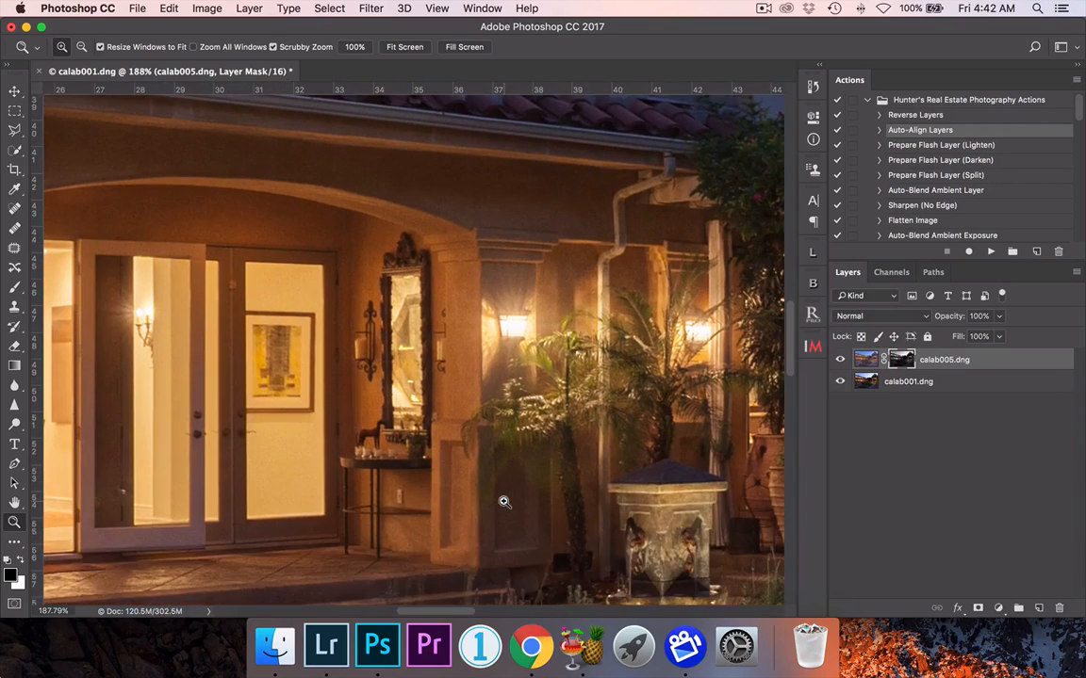
pyautogui.hscroll(-5, 504, 503)
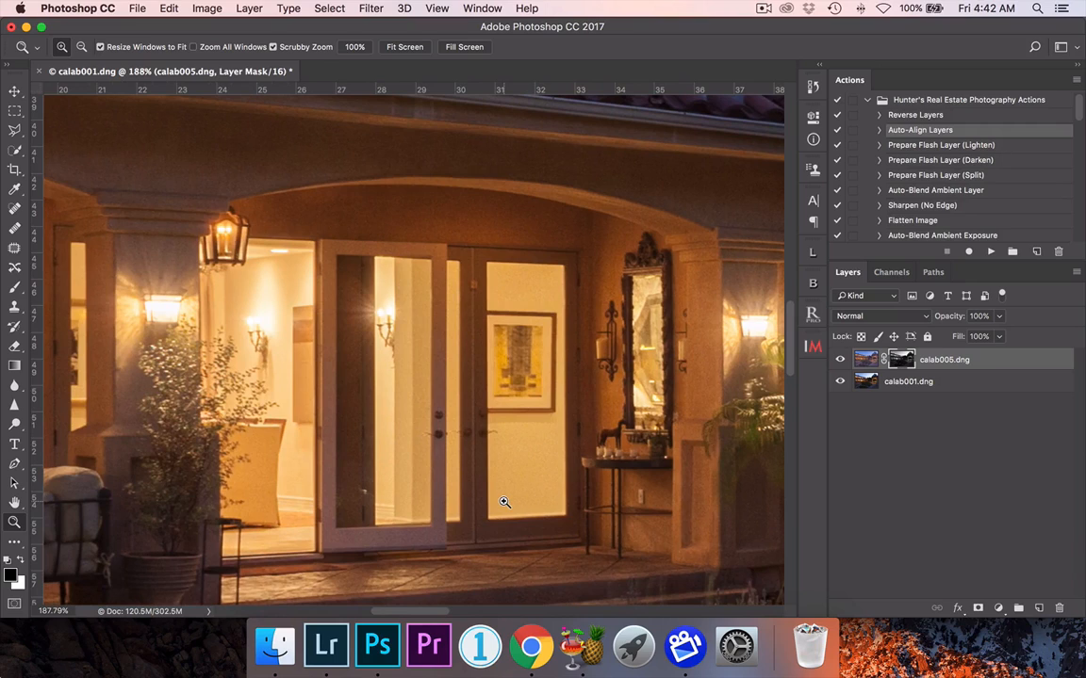
pyautogui.press('super+0')
pyautogui.press('super+minus')
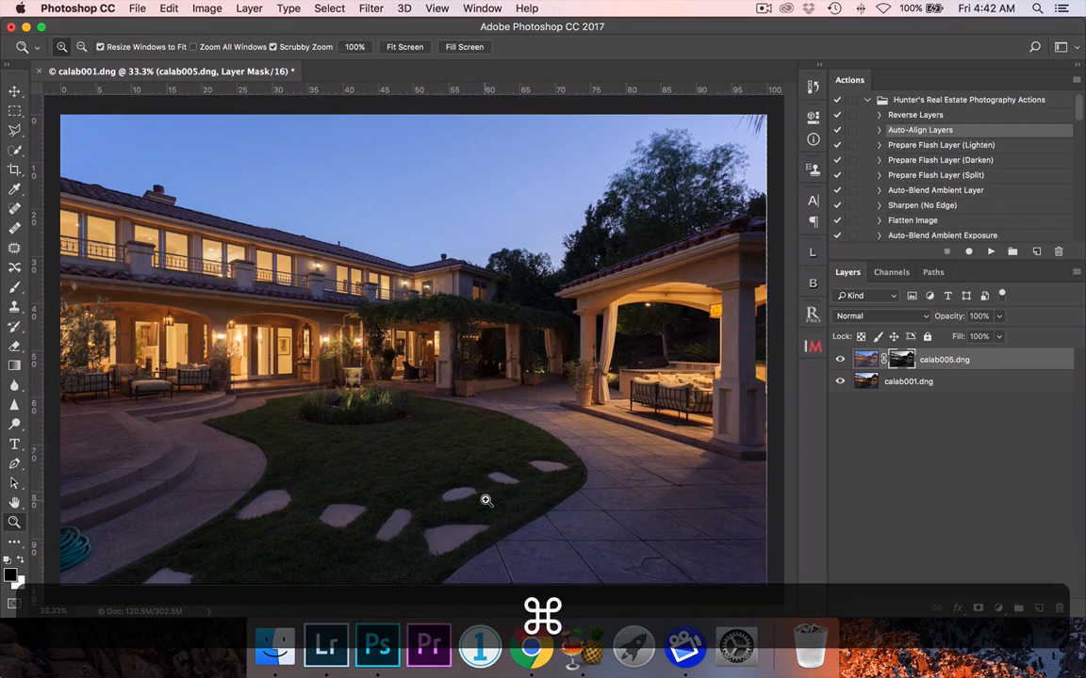